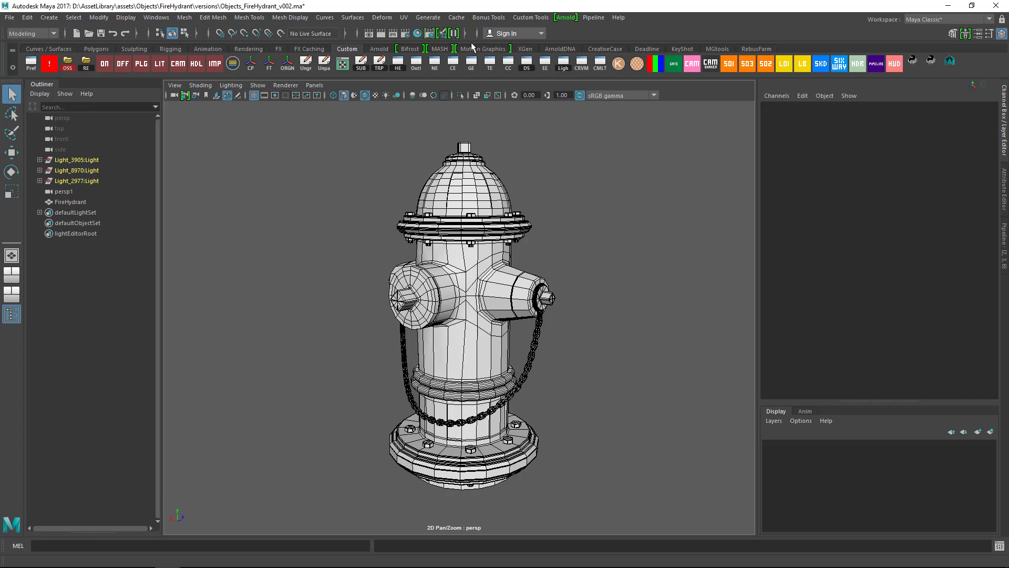
Open the LayoutTools Browser and set its search location to the Survival Shader Pack folder in Material Library/Library
click(489, 18)
mouse_move(504, 78)
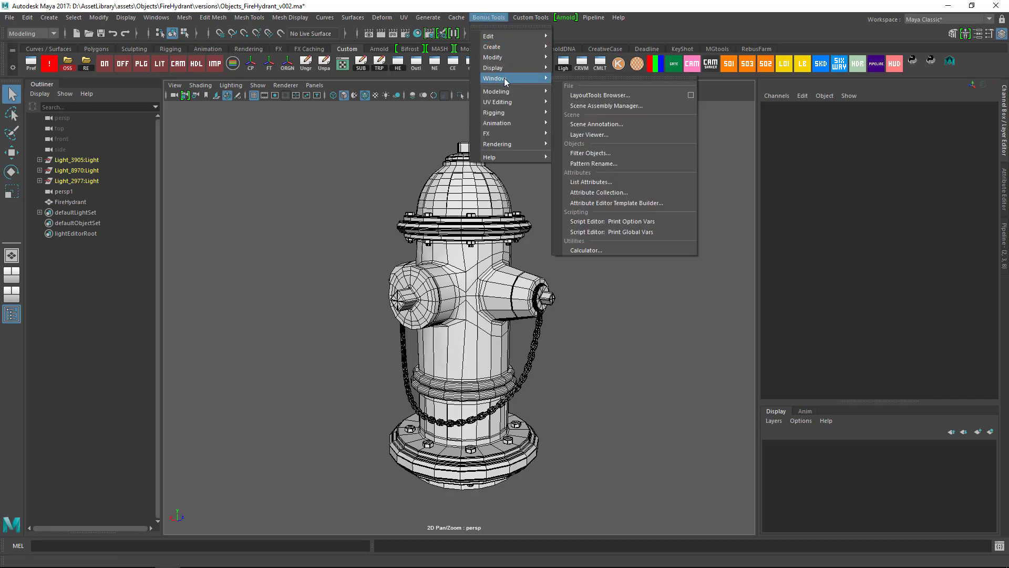
click(600, 96)
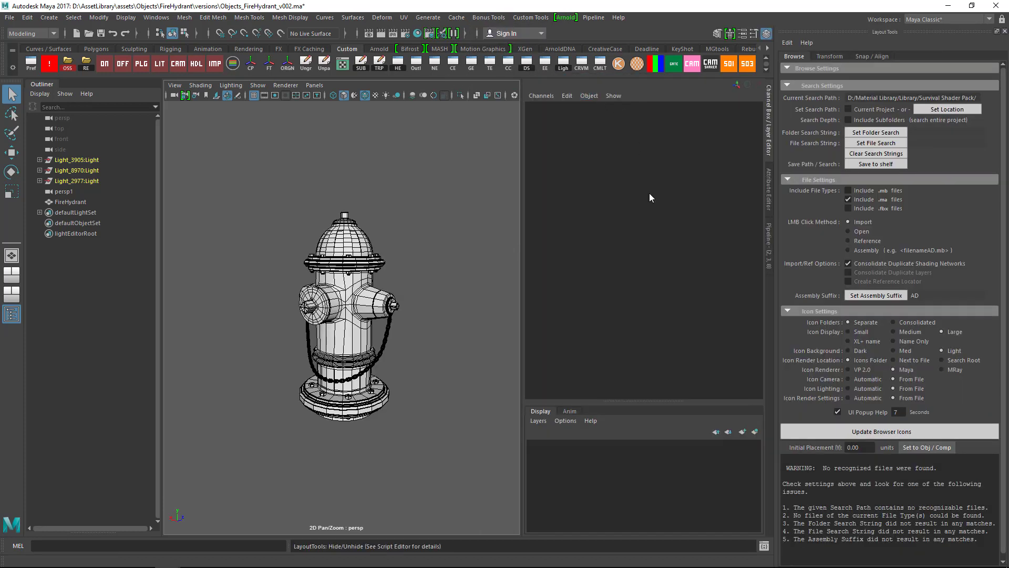
click(939, 109)
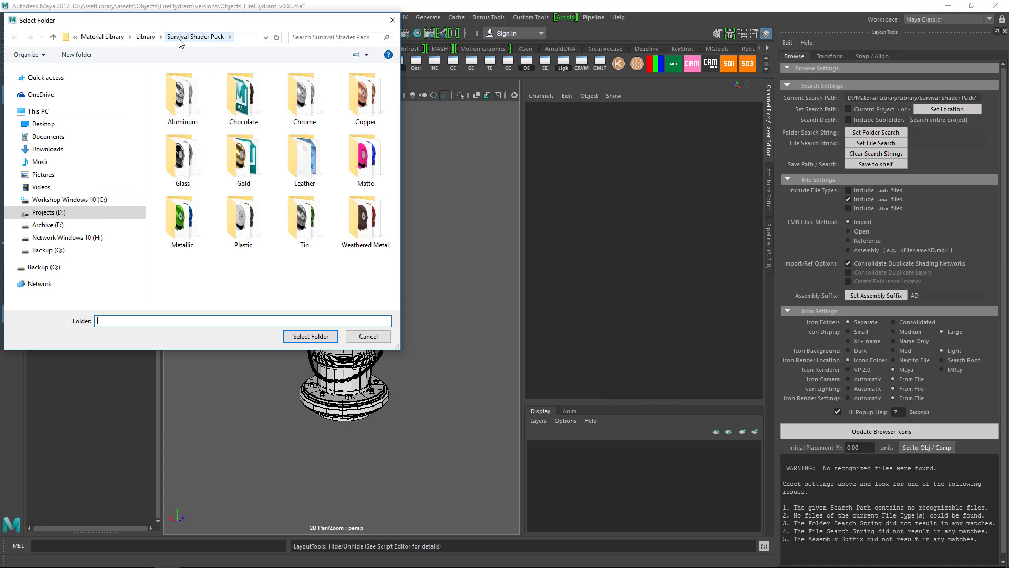
click(149, 38)
double_click(192, 116)
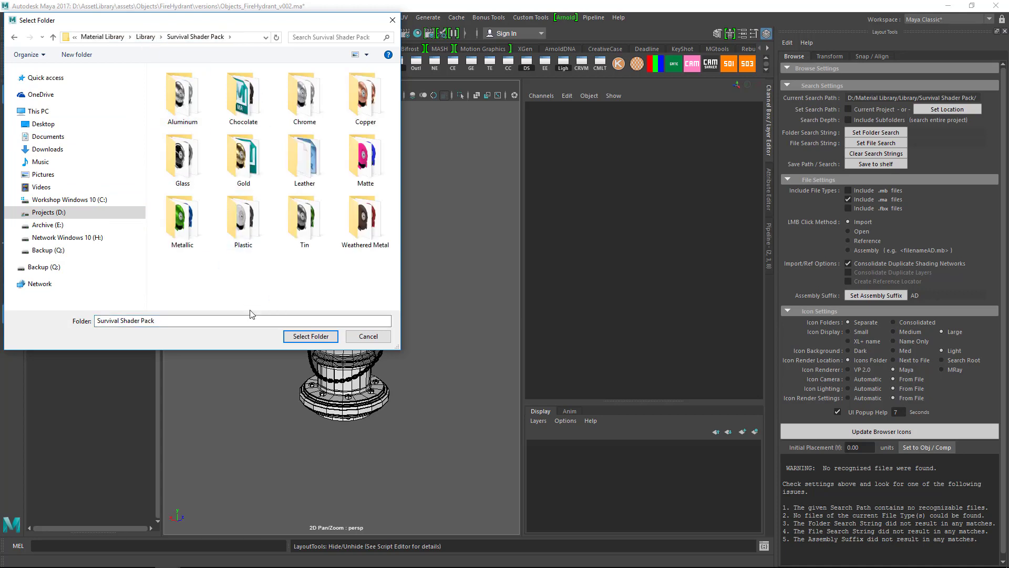
click(308, 337)
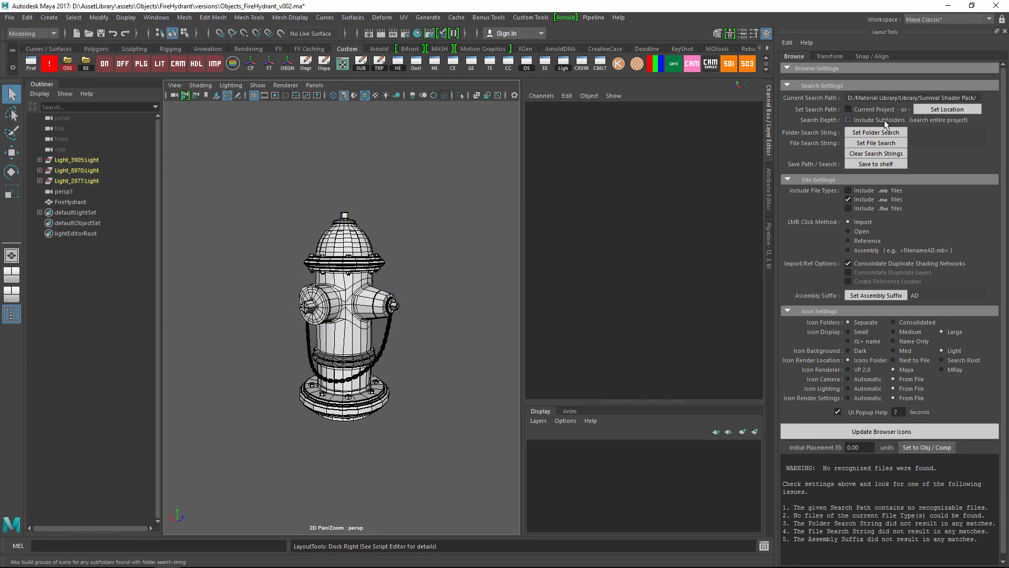
Include subfolders and .ma files in the browser's search and update the browser icons
click(847, 120)
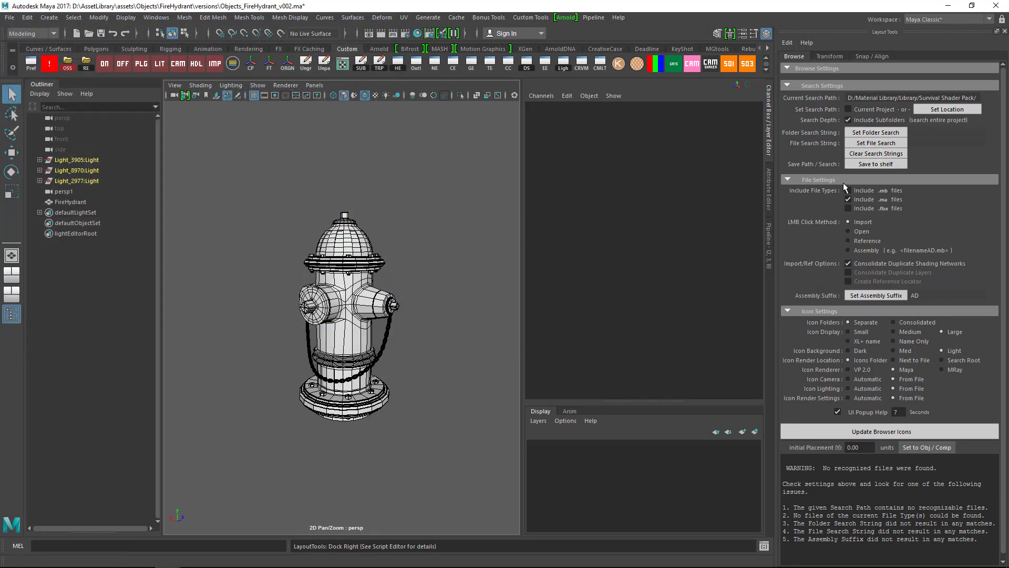
click(847, 200)
click(866, 431)
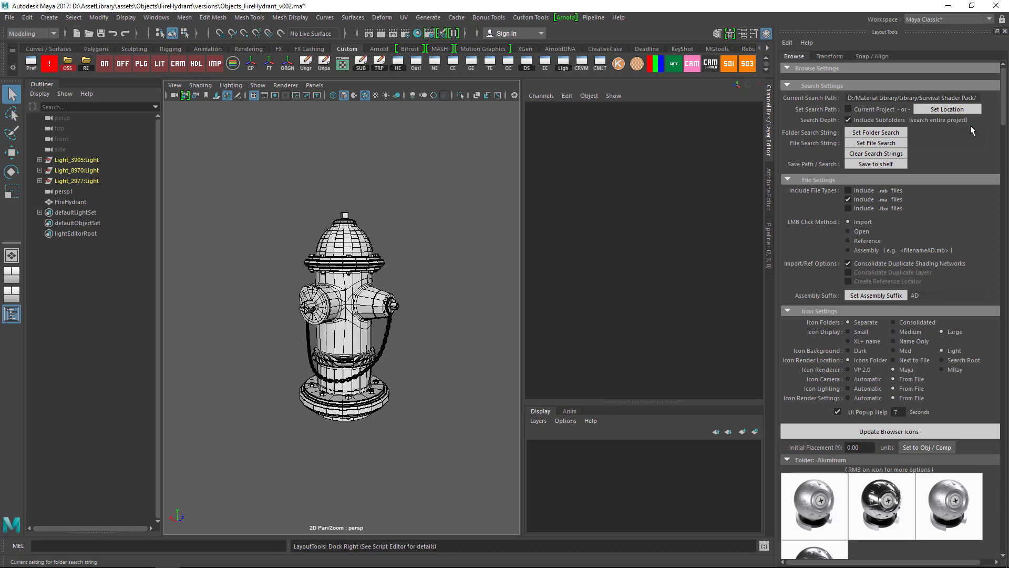
Collapse the Search Settings and File Settings sections of the browser
click(955, 86)
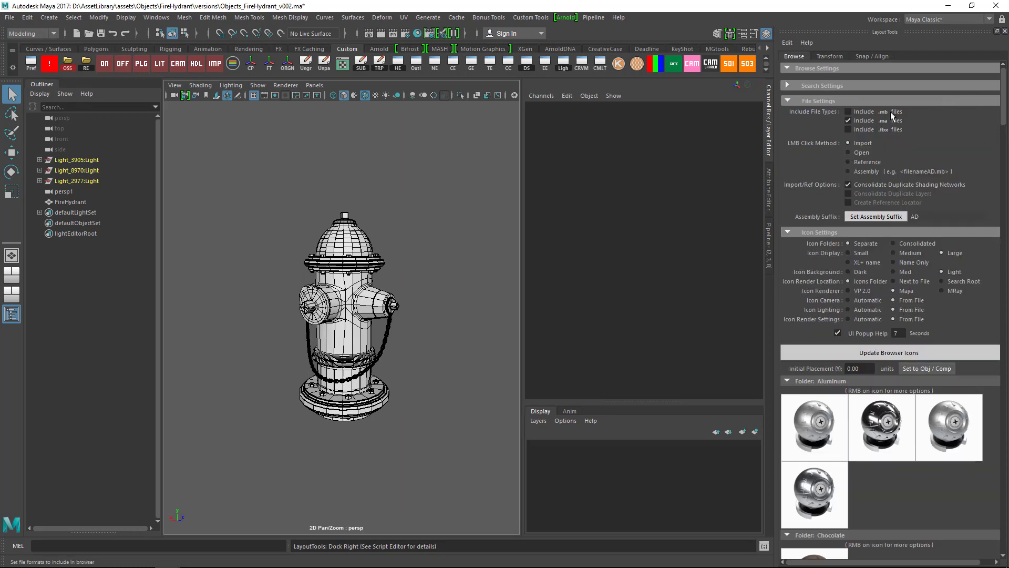
click(908, 105)
scroll(991, 292, down, 15)
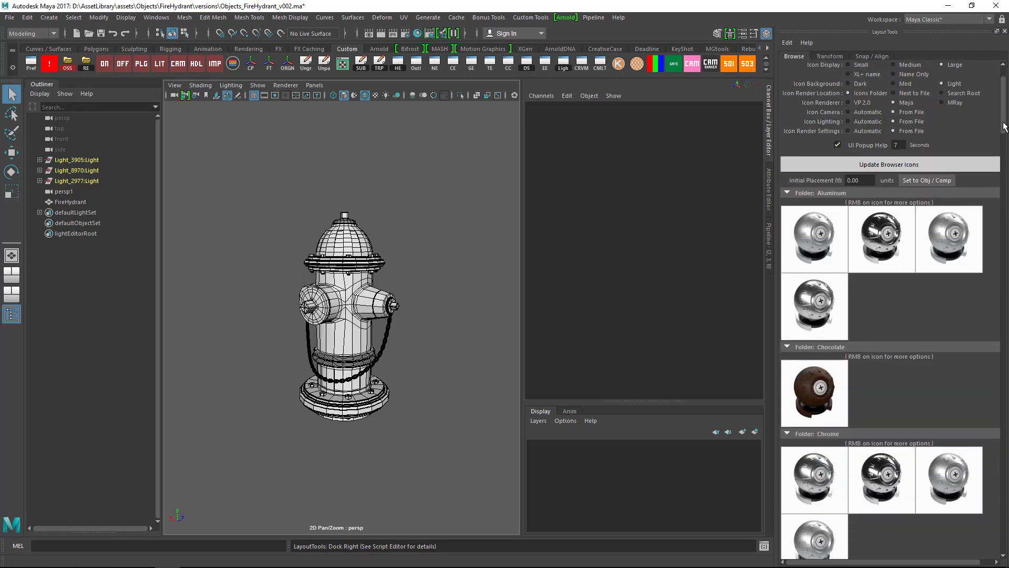
scroll(986, 445, up, 15)
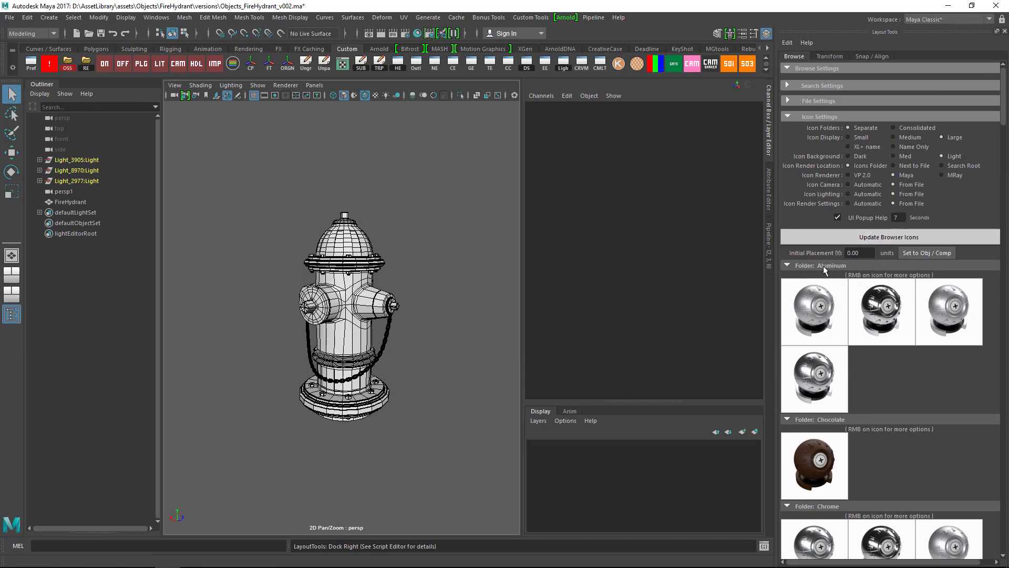
Collapse all shader folders from Aluminum through Tin, leaving only the Weathered Metal folder expanded
click(787, 265)
click(787, 277)
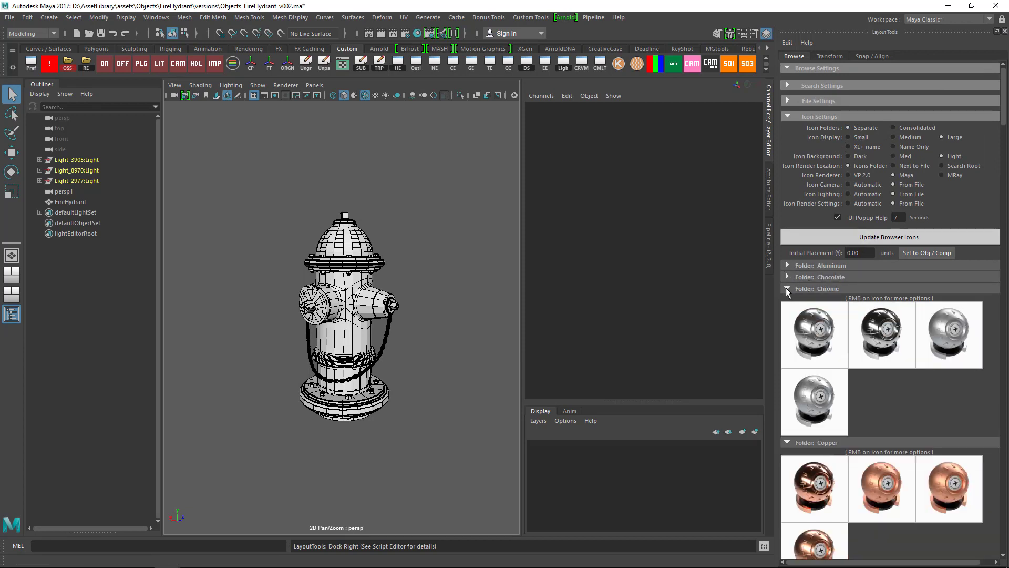
click(787, 289)
click(787, 301)
click(787, 311)
click(787, 323)
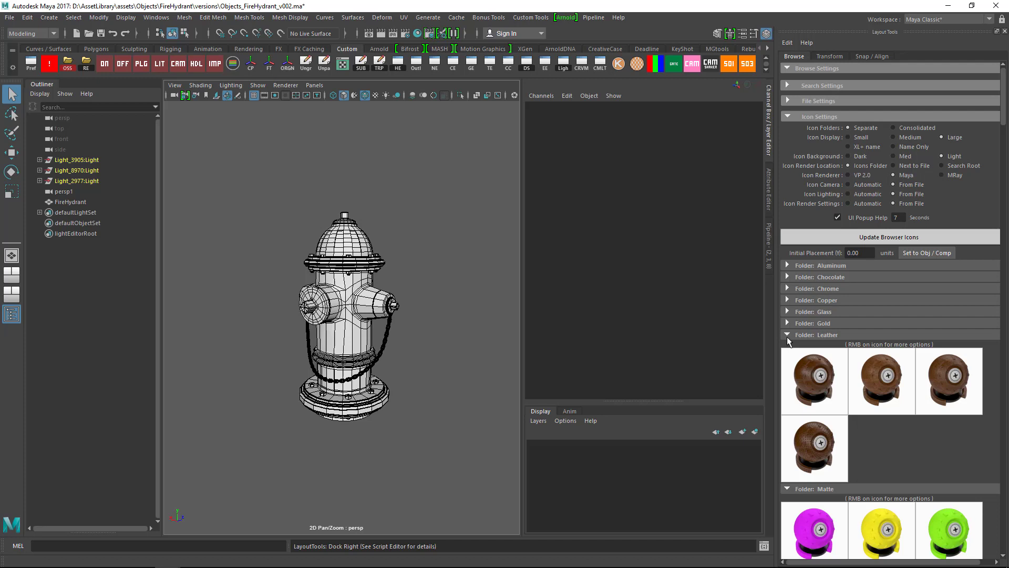
click(787, 335)
click(787, 346)
click(788, 357)
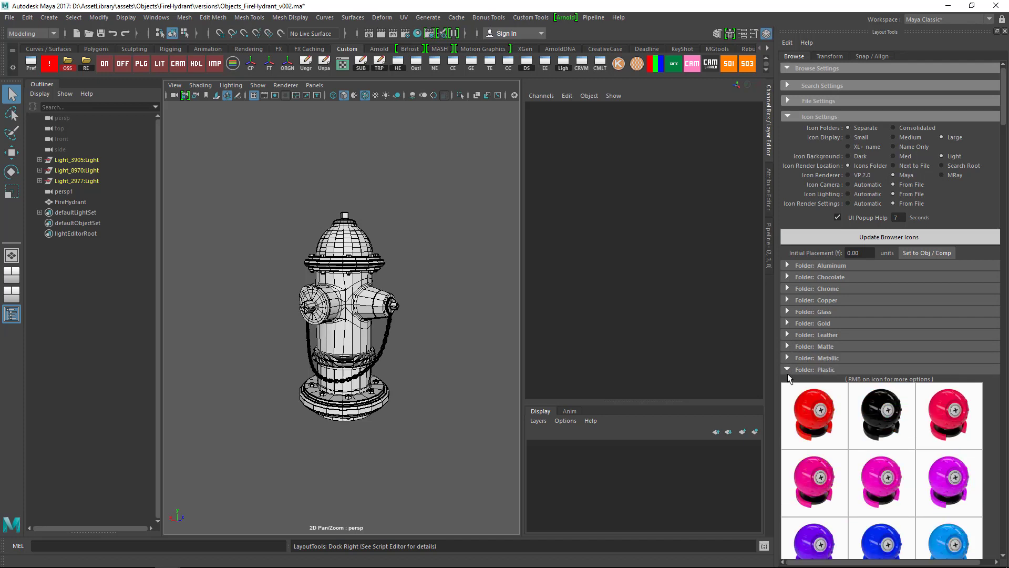
click(788, 371)
click(787, 382)
click(787, 394)
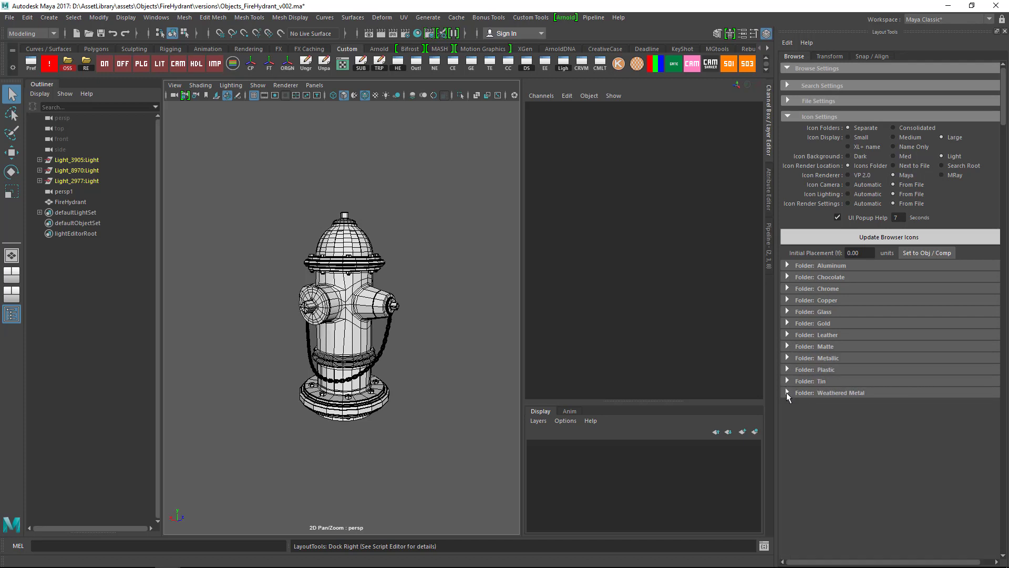
click(787, 393)
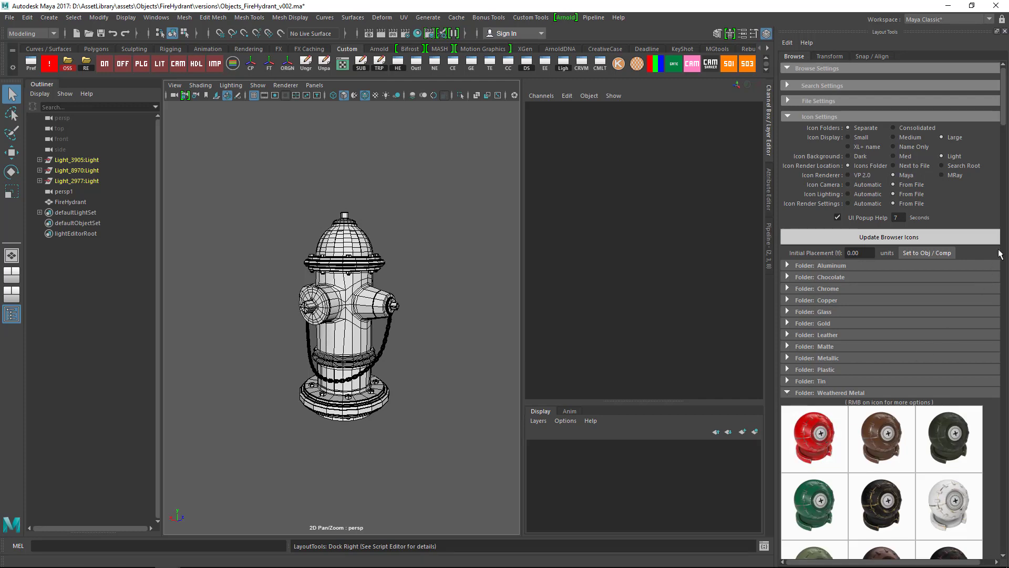
scroll(1001, 155, down, 5)
Open the Hypershade beside the browser and import the first red Weathered Metal shader into the node graph
key(w)
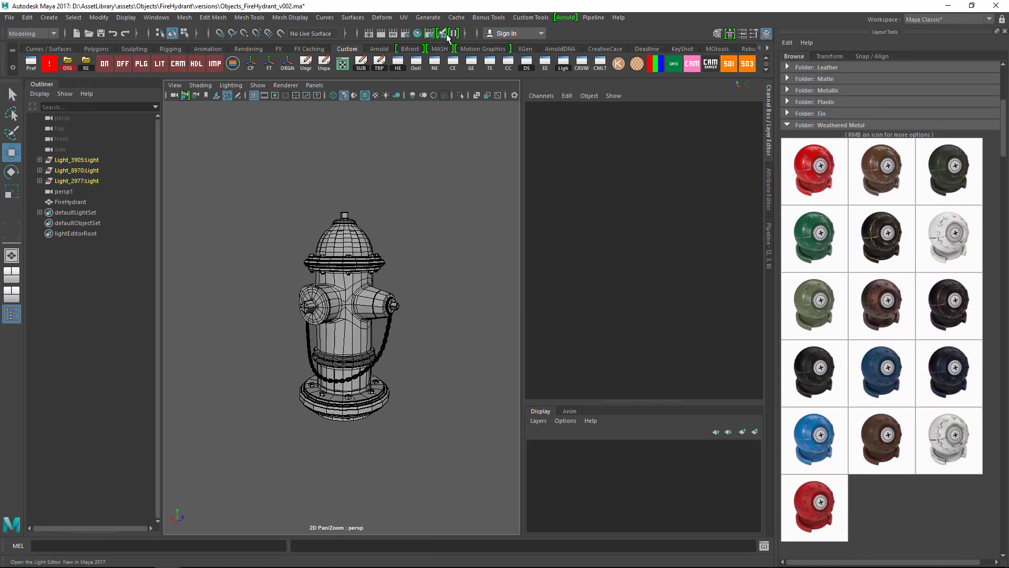
click(417, 33)
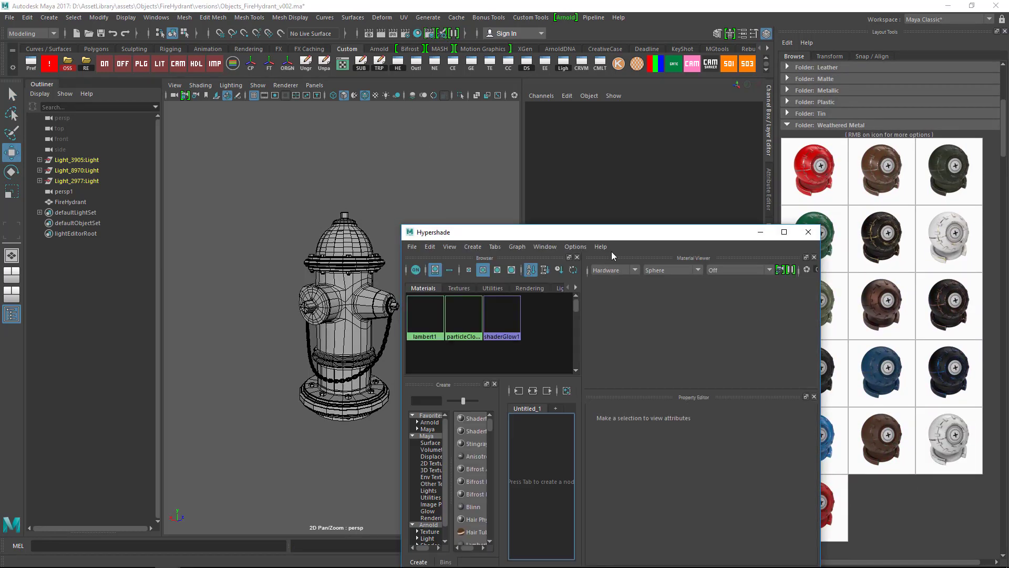
drag(616, 238, 400, 116)
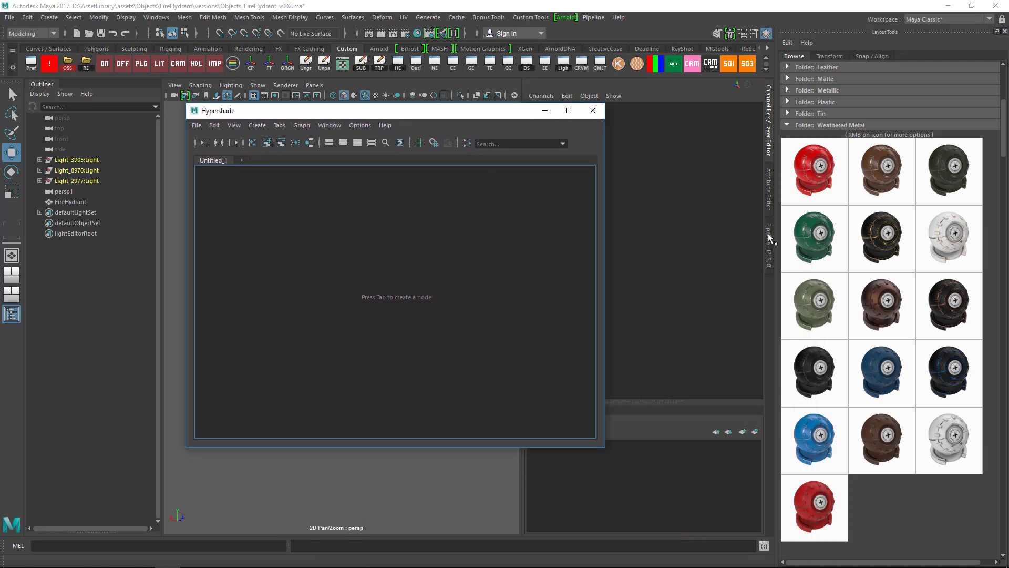
right_click(821, 167)
click(862, 188)
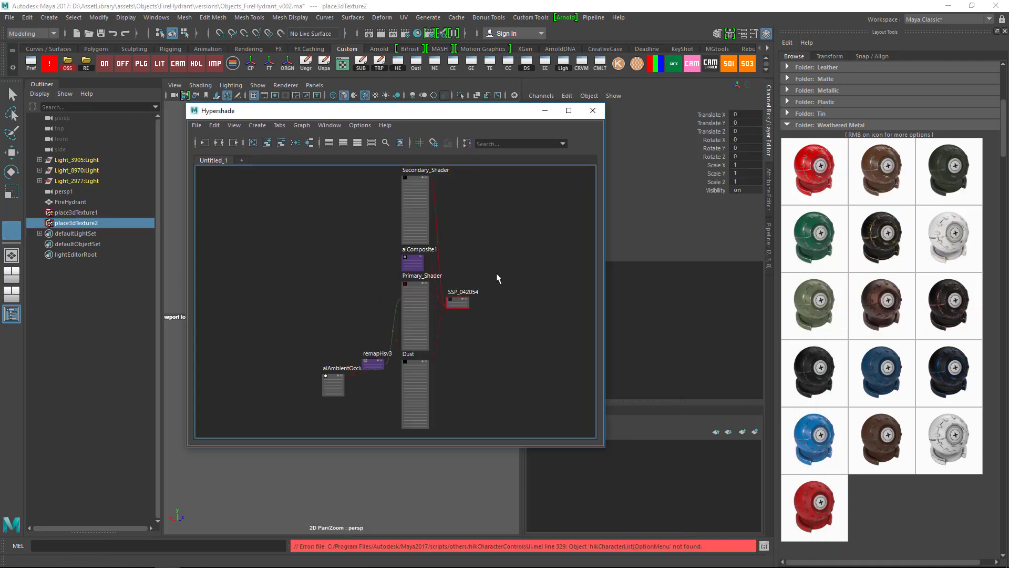
Select the SSP_042054 layered shader in the node graph and show its attributes
alt+middle_drag(448, 362, 458, 433)
alt+right_drag(424, 314, 503, 399)
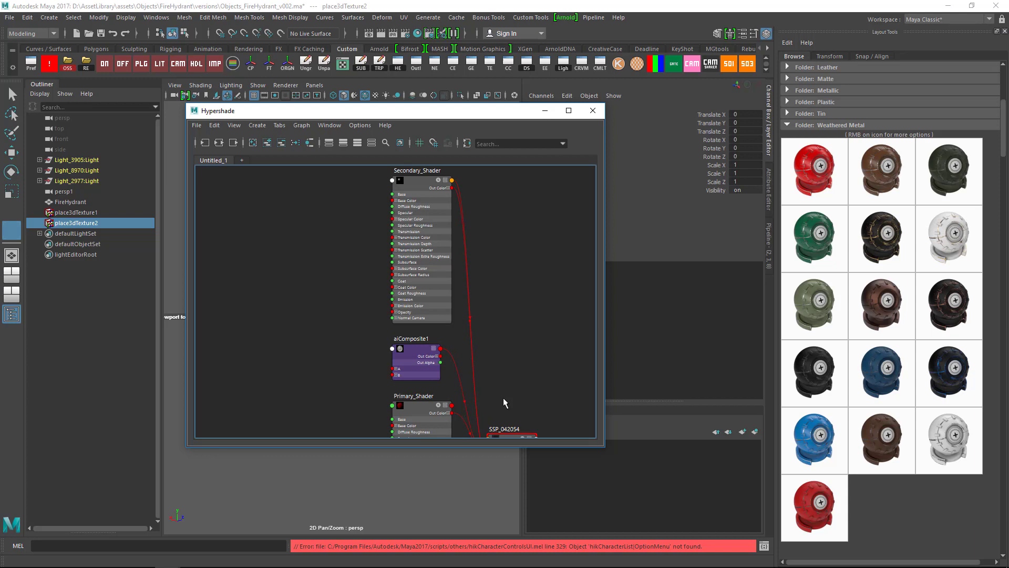
alt+middle_drag(480, 398, 395, 310)
click(427, 357)
drag(490, 114, 417, 105)
key(ctrl+a)
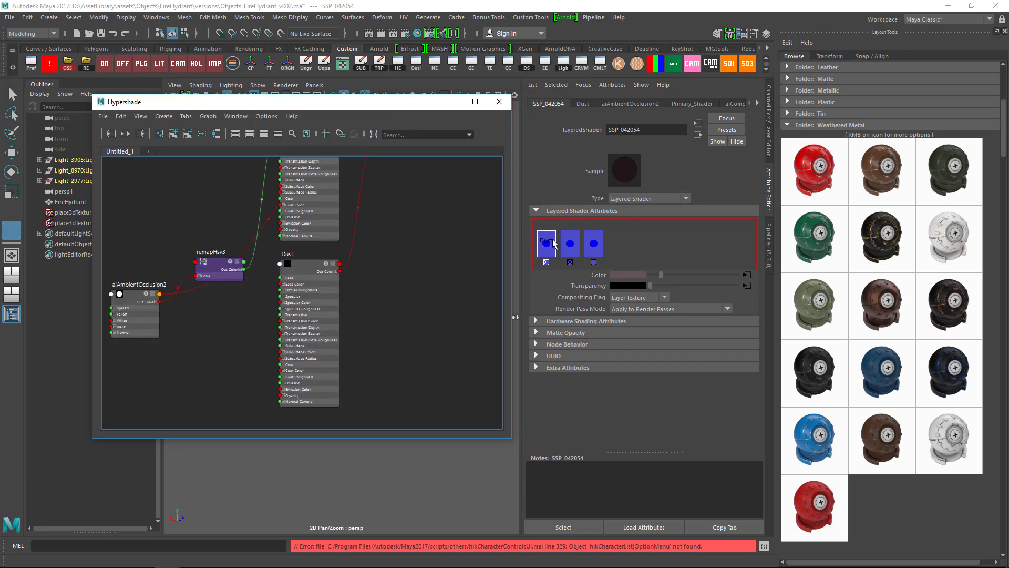
Examine the attributes and connections of the aiAmbientOcclusion2 node, moving it higher in the graph
alt+middle_drag(375, 284, 489, 341)
click(256, 365)
drag(257, 370, 260, 297)
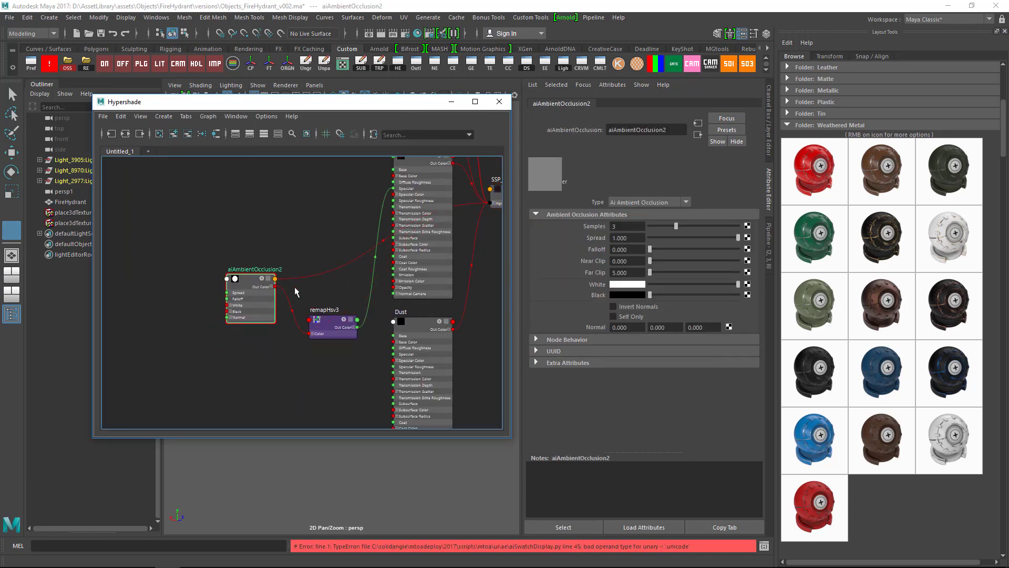
alt+middle_drag(259, 297, 224, 357)
drag(216, 349, 224, 316)
alt+middle_drag(291, 311, 288, 377)
Graph the network connected to the aiComposite1 node and enlarge it for inspection
click(377, 240)
click(125, 133)
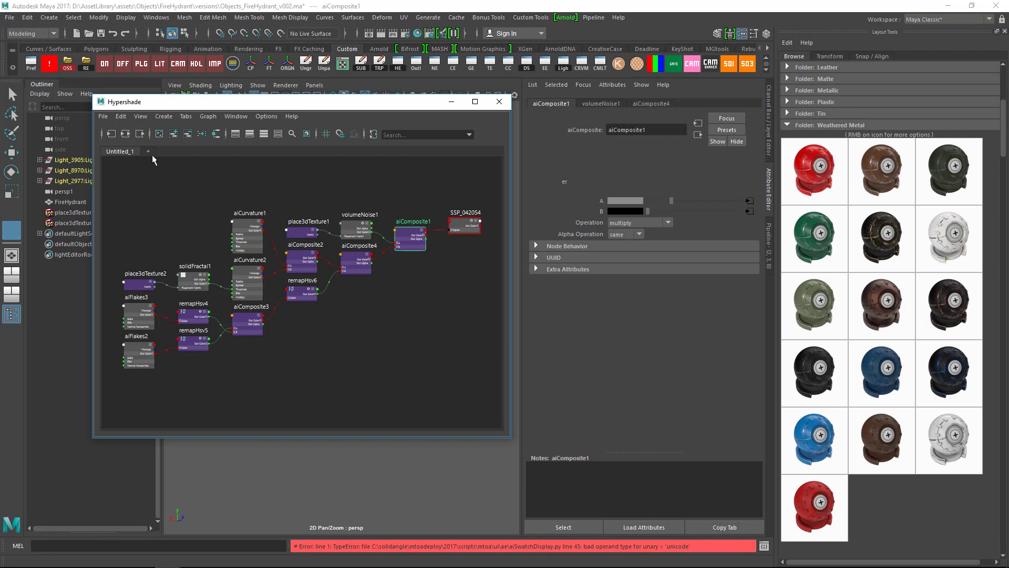
alt+middle_drag(351, 314, 332, 354)
alt+right_drag(342, 307, 453, 373)
alt+middle_drag(380, 331, 498, 249)
Inspect the aiCurvature1 and aiCurvature2 nodes and their place in the composite network
click(252, 245)
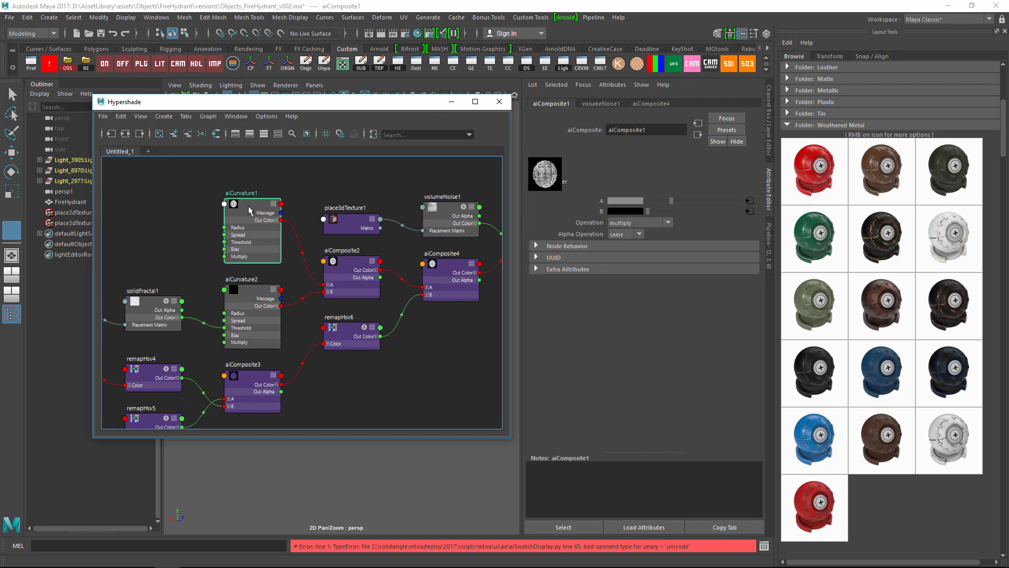
click(242, 313)
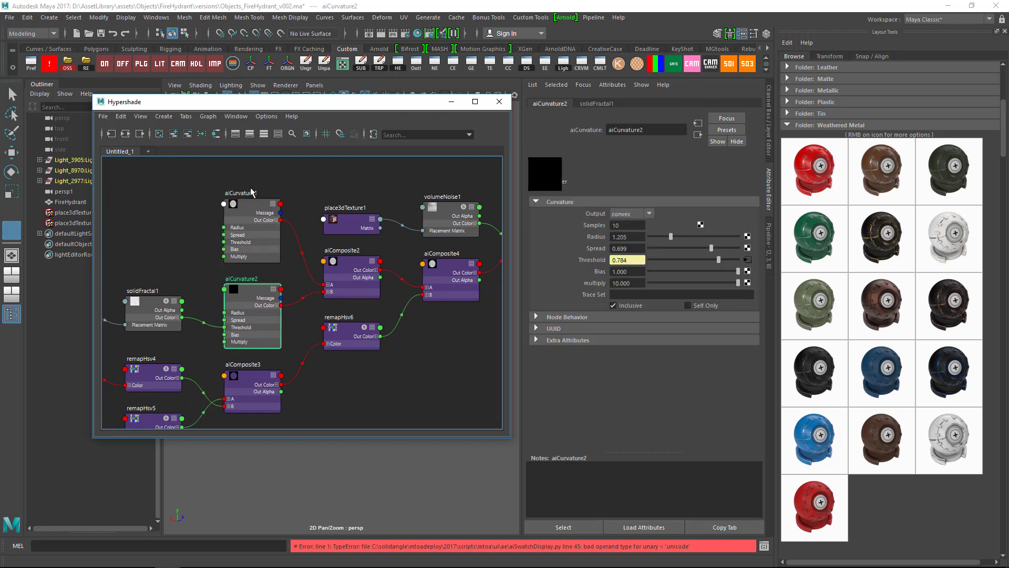
alt+middle_drag(241, 320, 239, 288)
scroll(344, 267, down, 3)
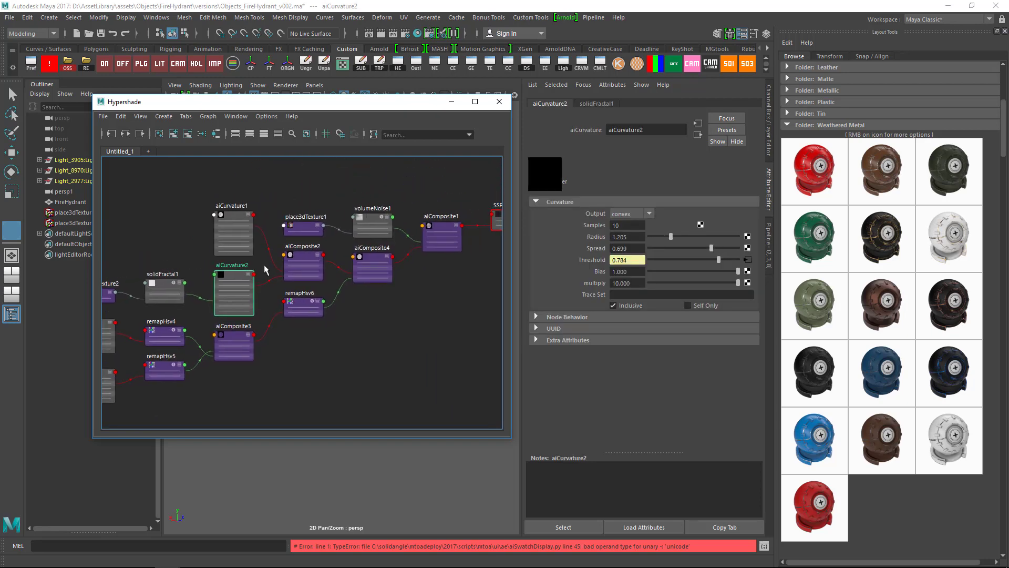
Close the Hypershade, assign the SSP_042054 material to the fire hydrant, and reposition the Arnold RenderView
click(498, 102)
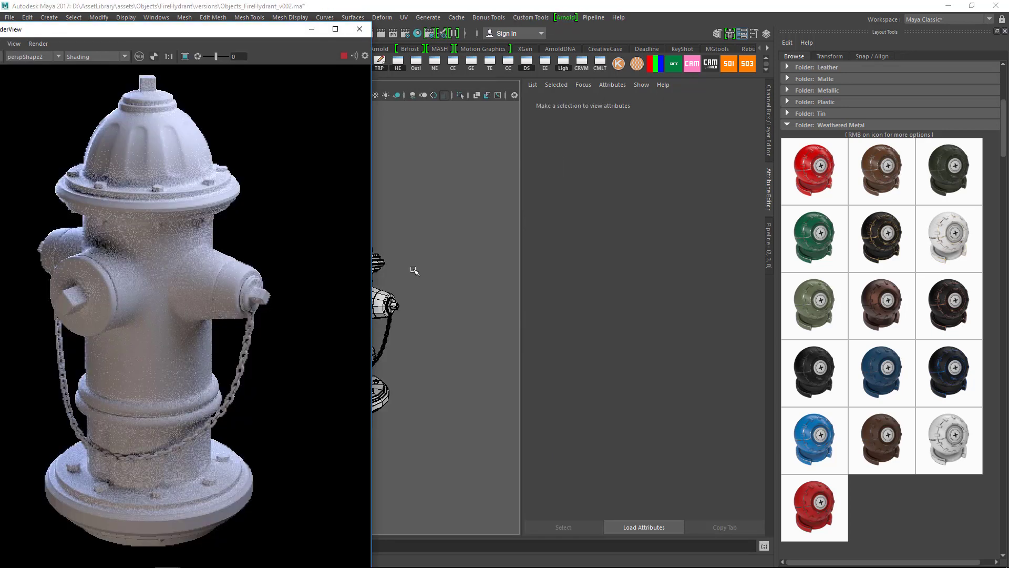
click(383, 257)
right_drag(384, 254, 461, 544)
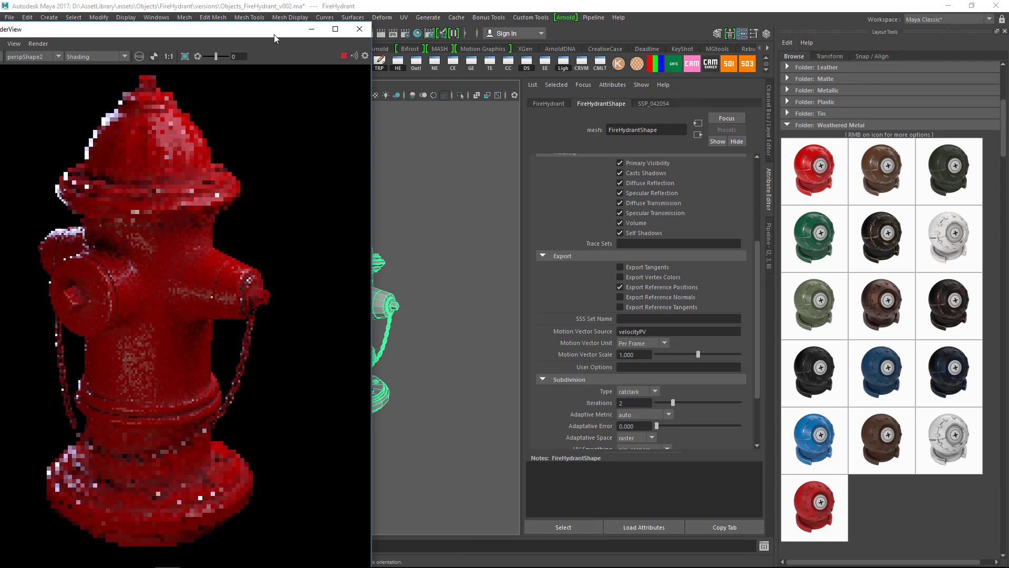
drag(274, 33, 351, 35)
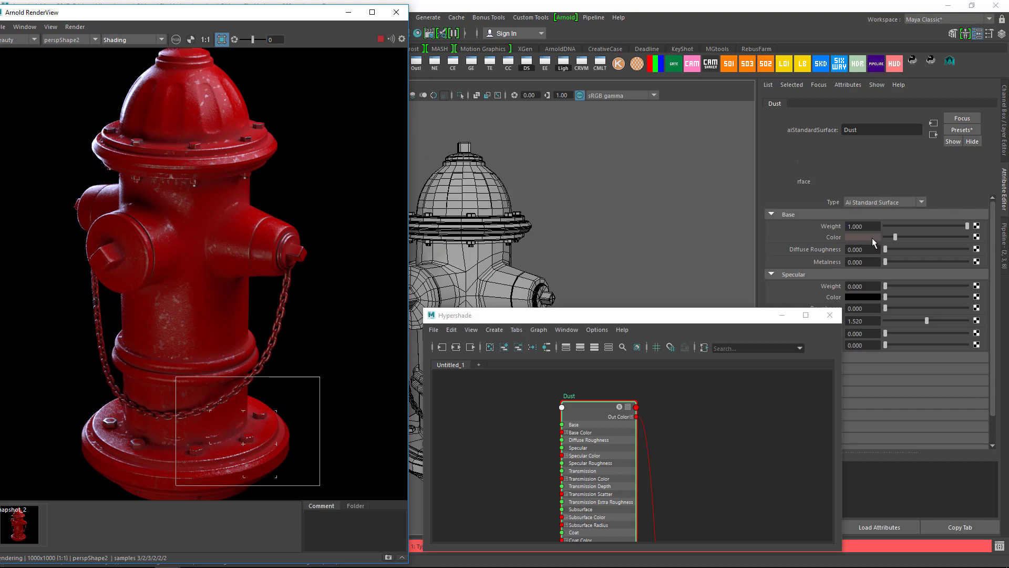
Set the base color of the Dust shader to a light tan
click(872, 238)
click(813, 231)
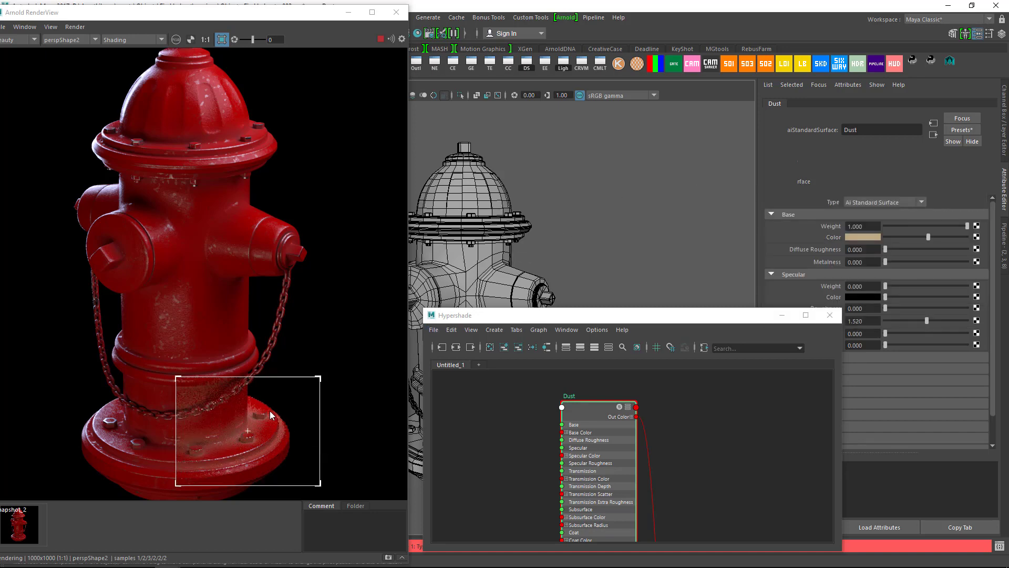
Examine the dust on the hydrant in the full render instead of the cropped region
click(245, 455)
key(f)
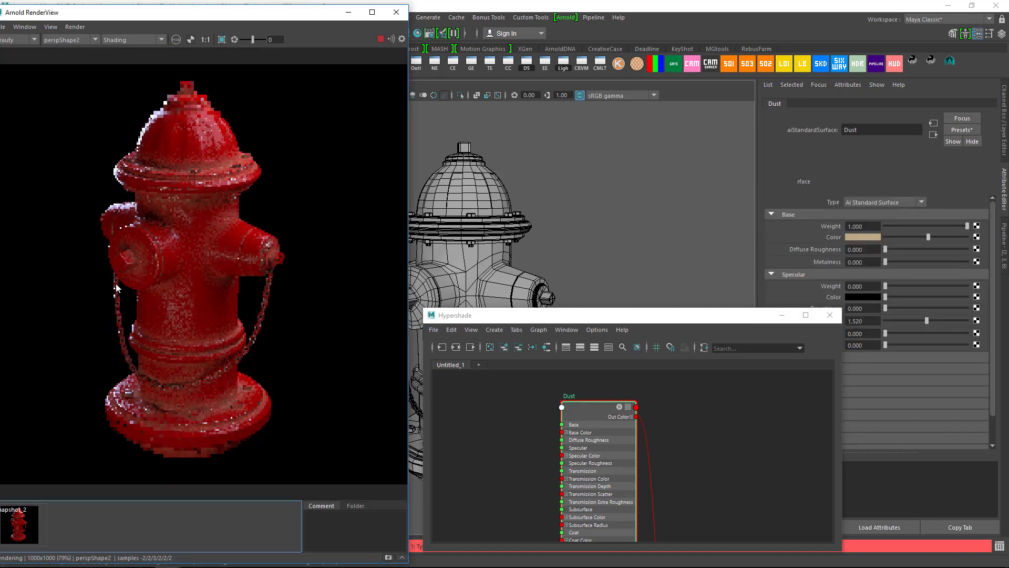
alt+middle_drag(180, 329, 189, 331)
alt+right_drag(161, 266, 354, 381)
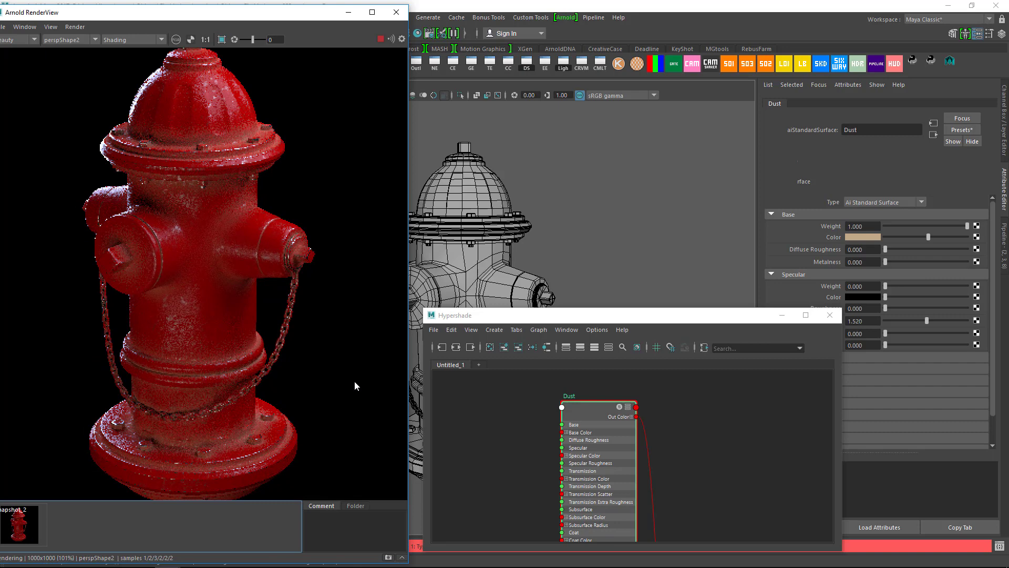
scroll(184, 302, up, 1)
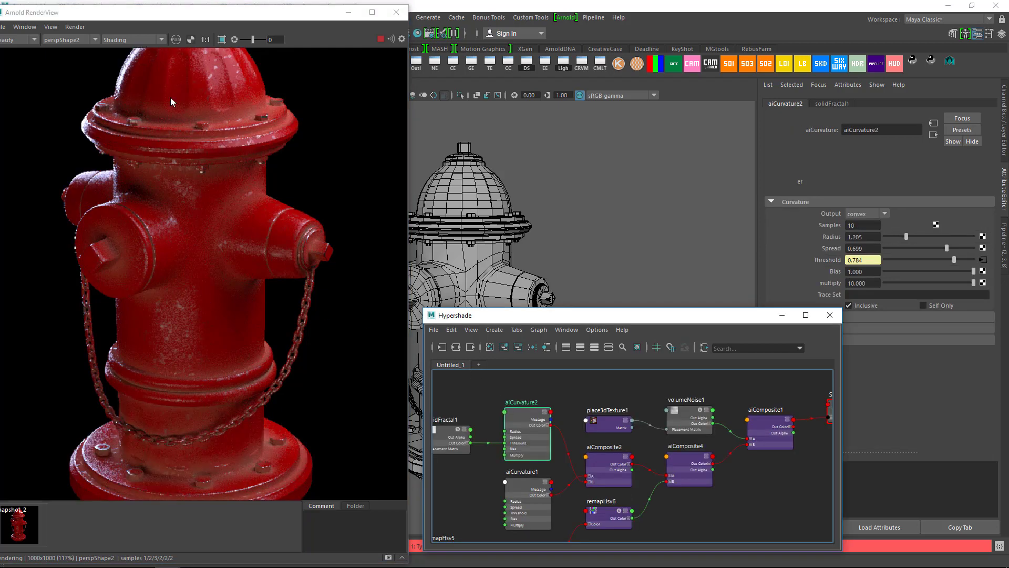
Switch the Arnold RenderView's shading mode to Isolate Selected for the aiCurvature2 node
click(139, 37)
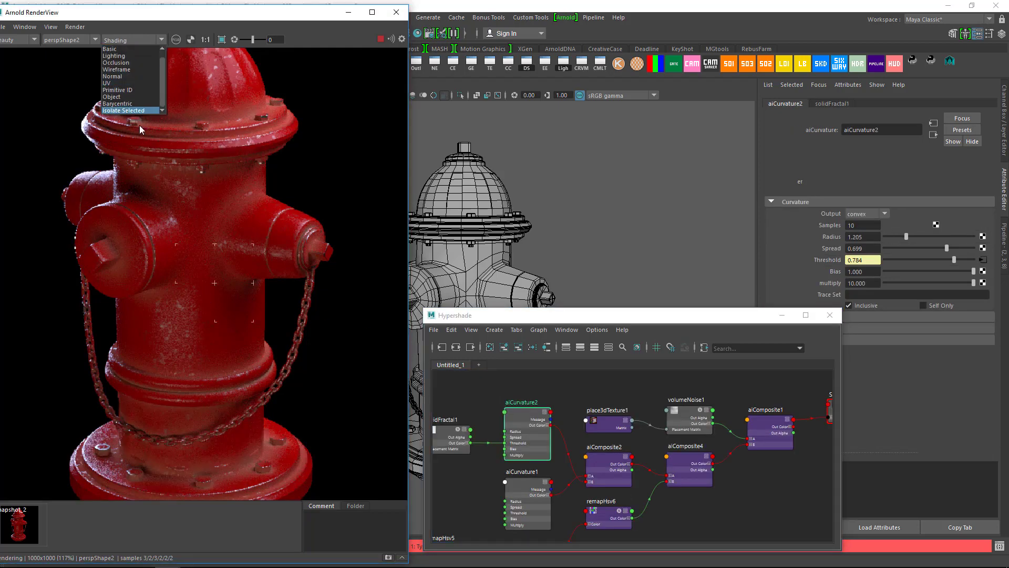
click(139, 110)
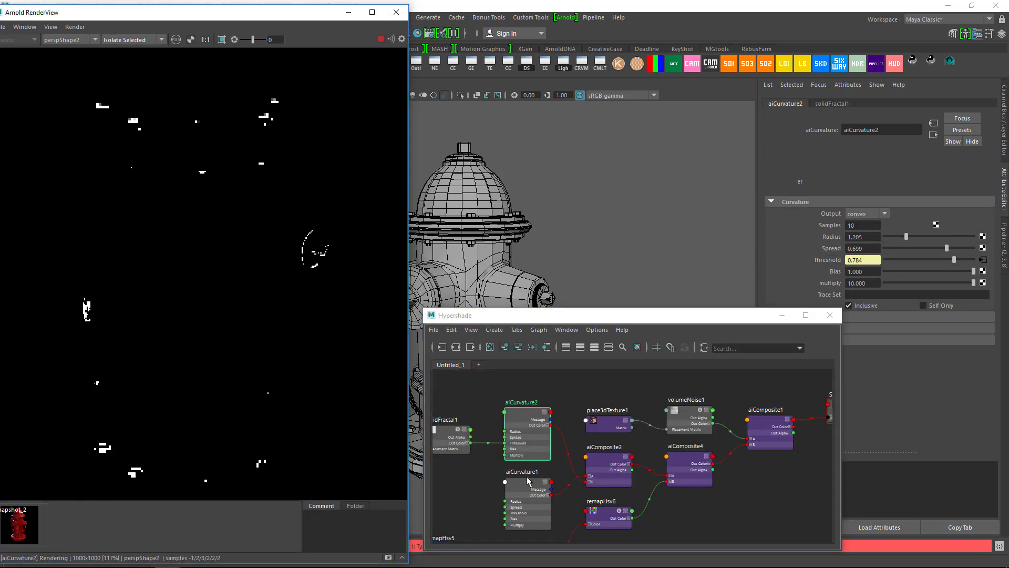
Isolate the aiCurvature1 node in the render and set its radius to 0.5 and its spread to 0.982
alt+middle_drag(528, 481, 527, 446)
click(523, 446)
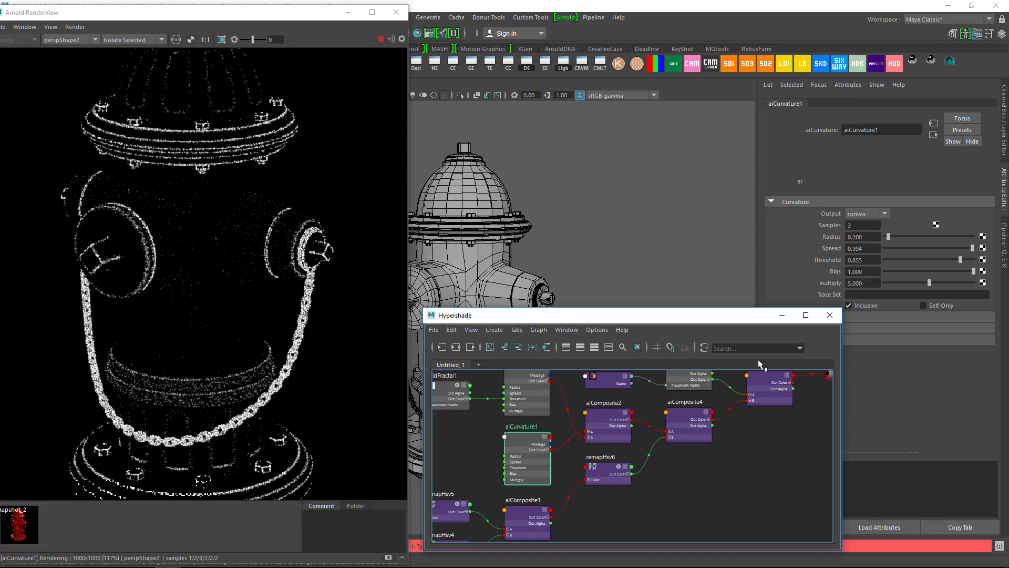
click(859, 237)
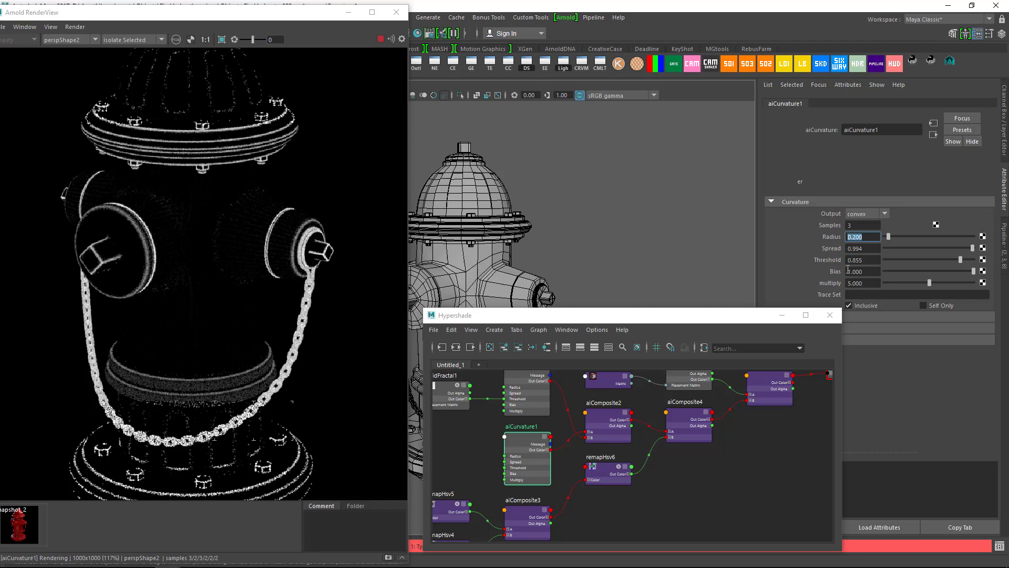
text(0.5)
key(Return)
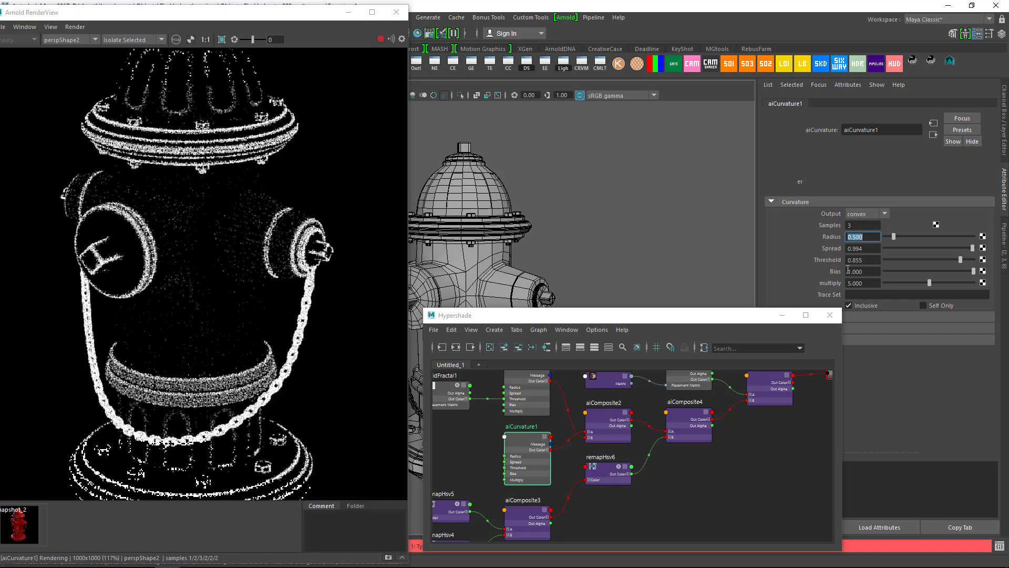
drag(971, 247, 970, 251)
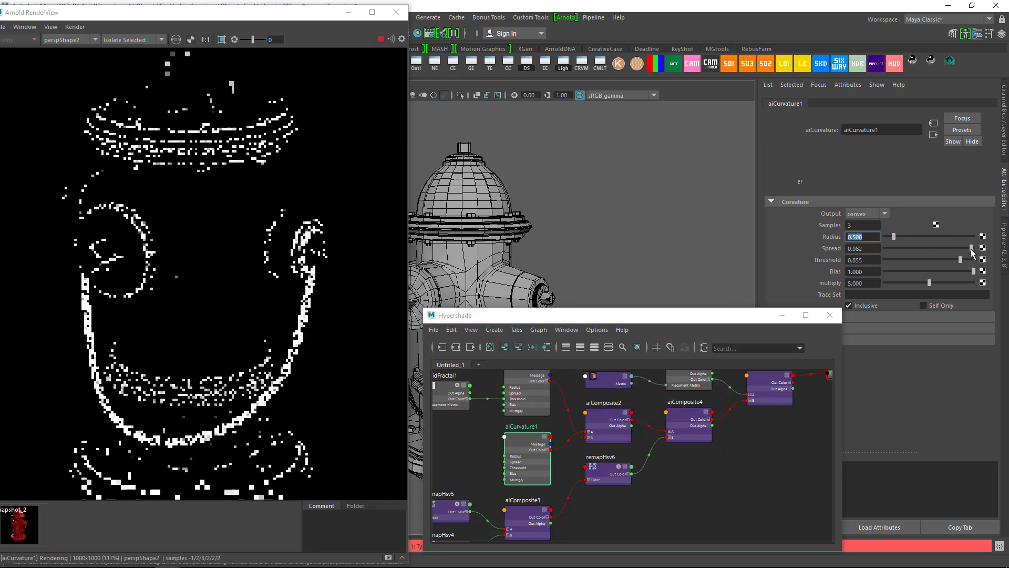
Switch the Arnold RenderView back to the Shading mode and draw a crop region on the hydrant's dome
click(132, 41)
click(132, 49)
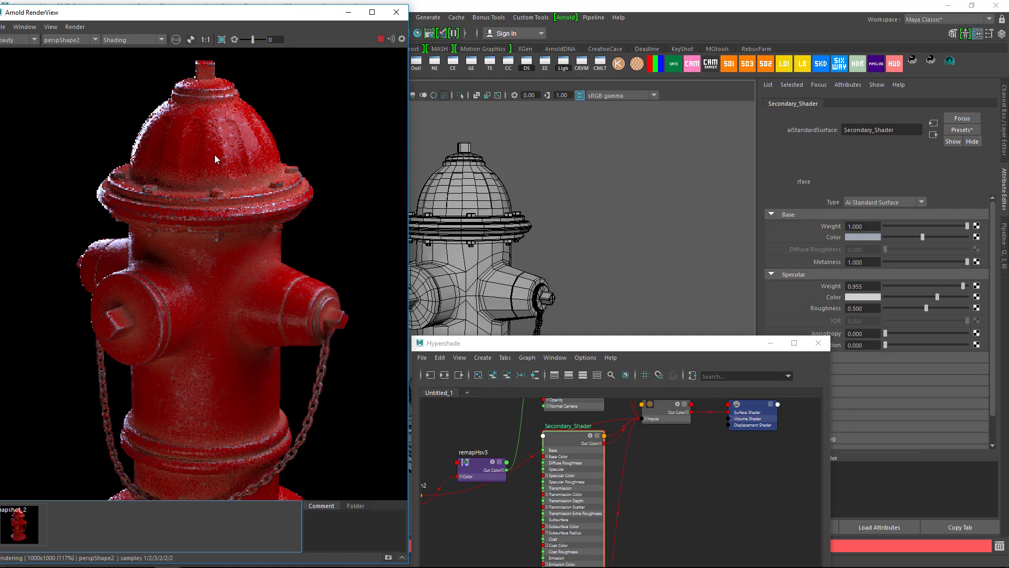
drag(201, 110, 258, 174)
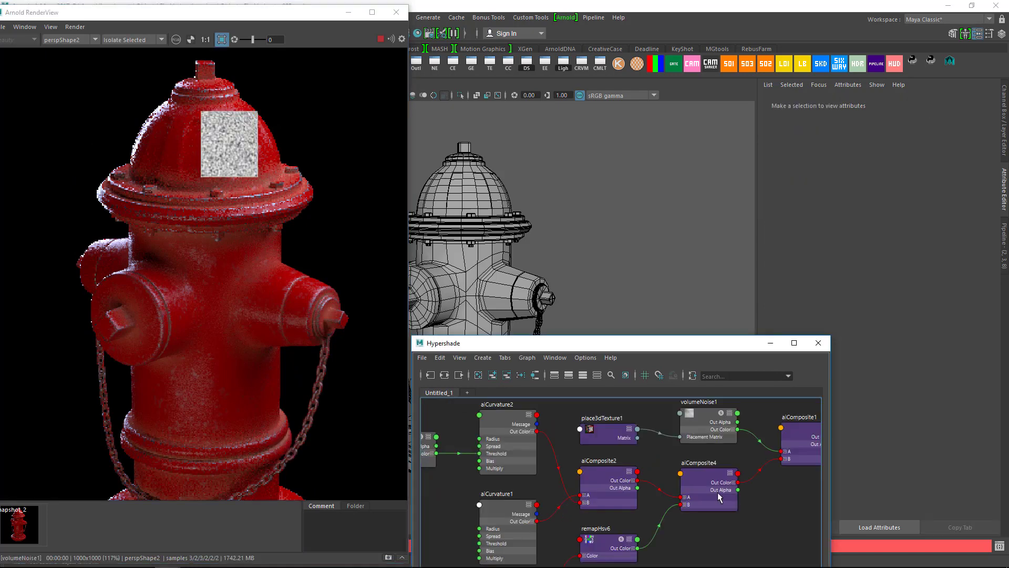
Inspect the aiFlakes2 and aiFlakes3 nodes in the crop region and lower the end point of remapHsv5's Value ramp to 0.160
alt+middle_drag(590, 456, 614, 419)
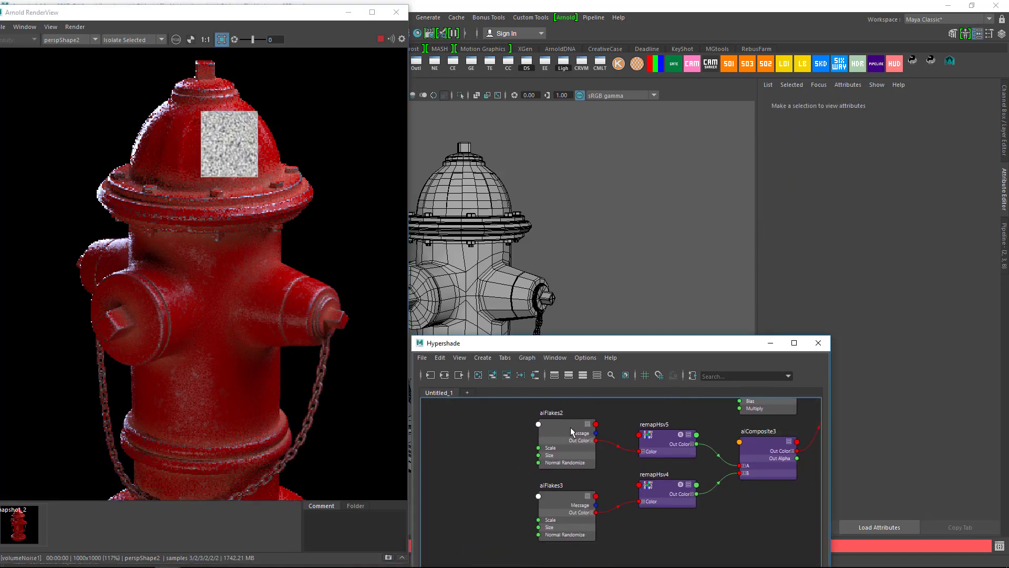
click(561, 434)
click(559, 509)
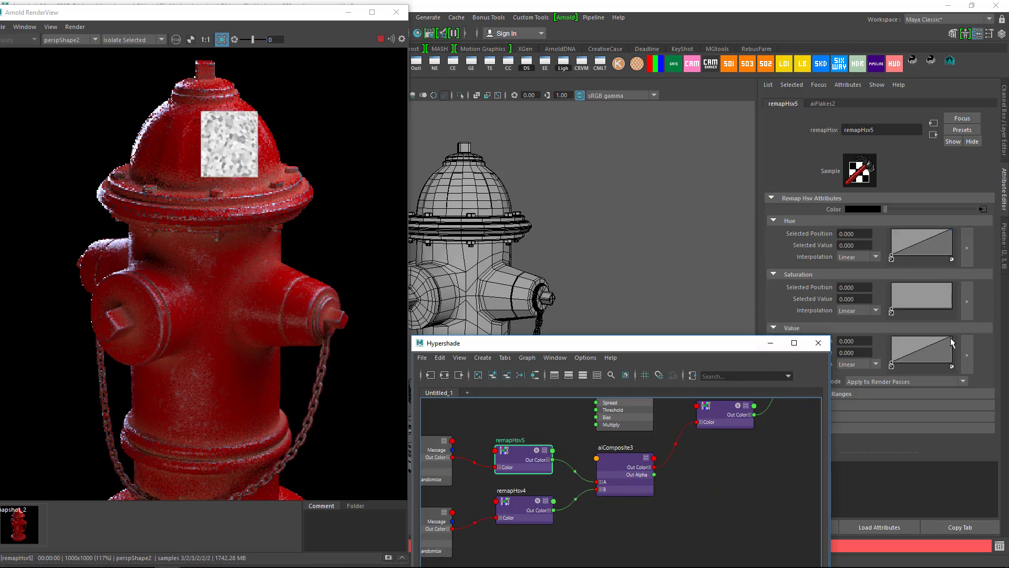
drag(950, 337, 953, 359)
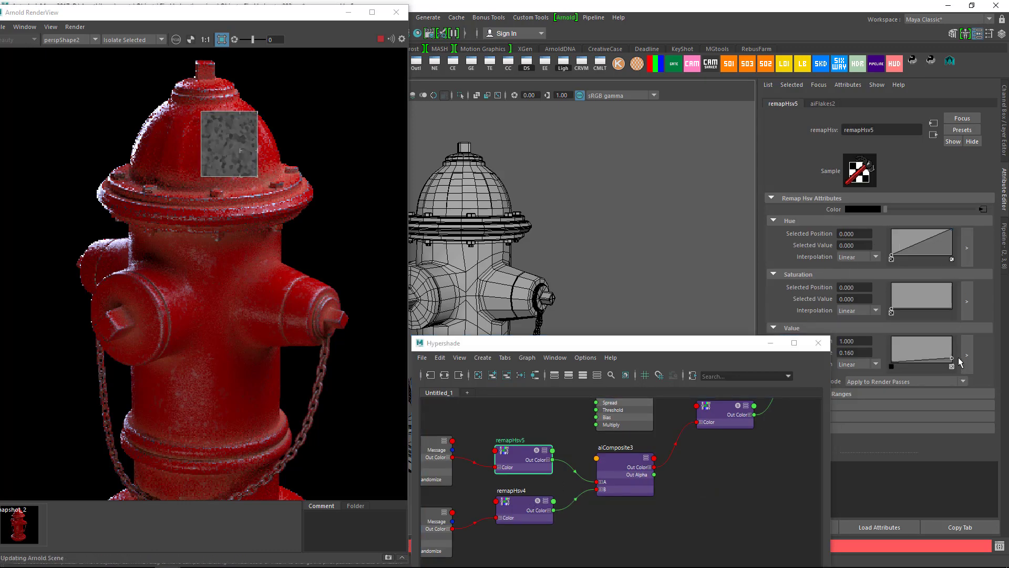
Examine the aiComposite3 node and the SSP_042054 layered shader in the cropped render of the dome
click(609, 468)
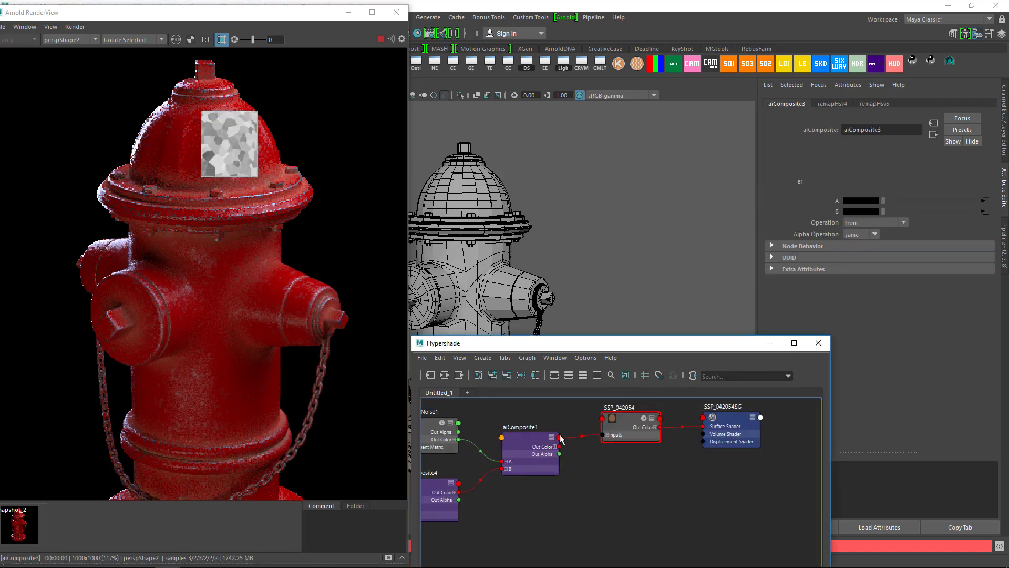
click(639, 422)
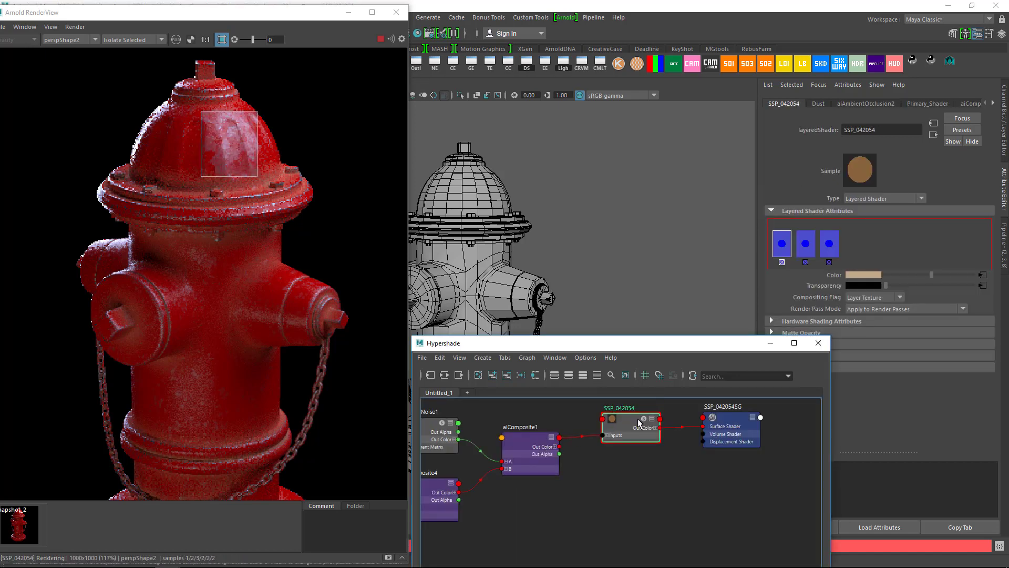
click(338, 257)
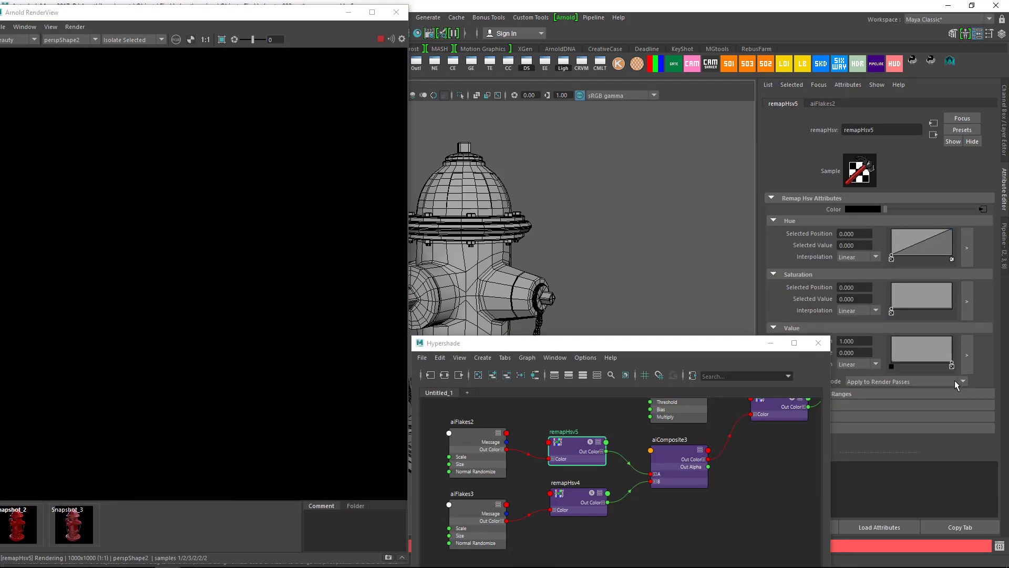
Lower the end point of the Value ramp to 0 in remapHsv5 and to the bottom of the ramp in remapHsv4
drag(958, 363, 963, 374)
alt+middle_drag(565, 492, 570, 498)
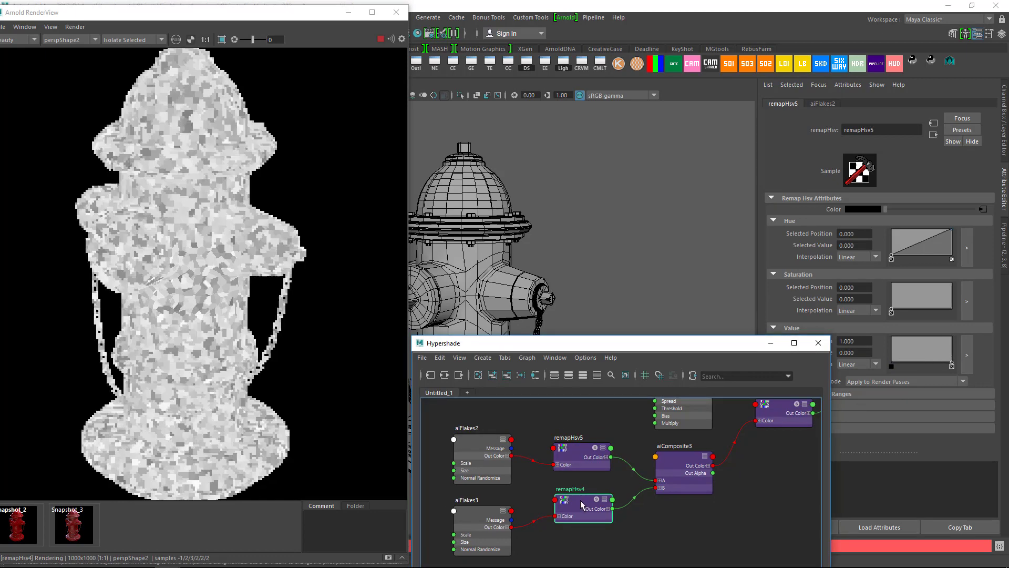
drag(951, 336, 956, 368)
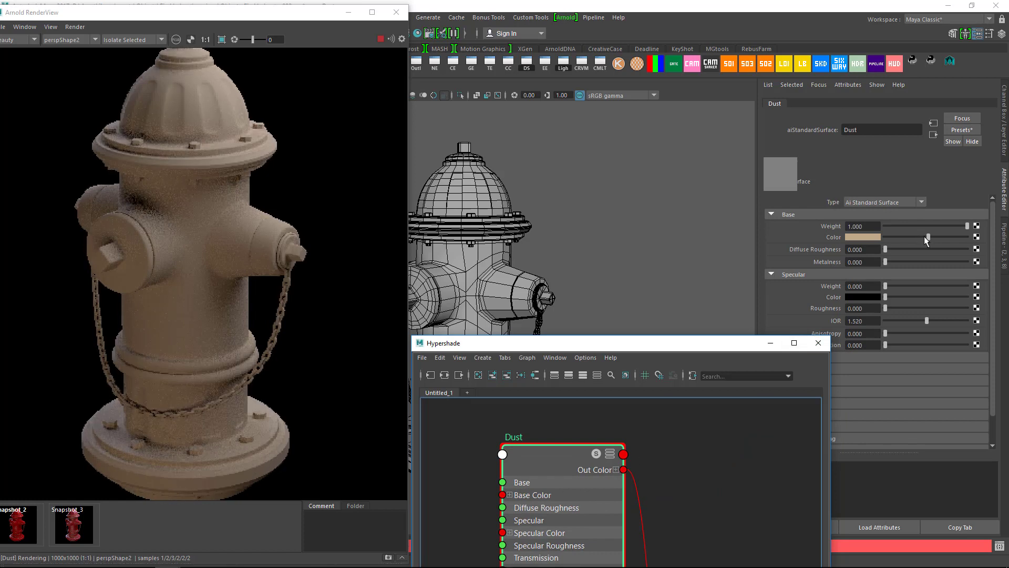
Set the Dust shader's base color to black and isolate the SSP_042054 layered shader in the render
drag(924, 237, 868, 243)
alt+middle_drag(713, 447, 547, 328)
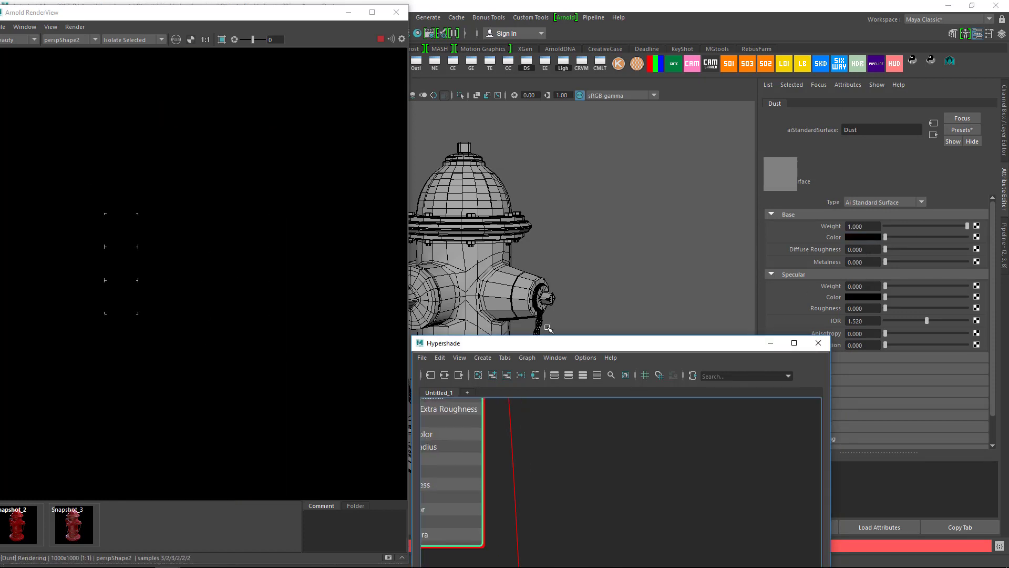
alt+middle_drag(665, 546, 611, 305)
mouse_move(600, 513)
alt+middle_down()
mouse_move(629, 307)
mouse_move(577, 479)
alt+middle_up()
click(544, 499)
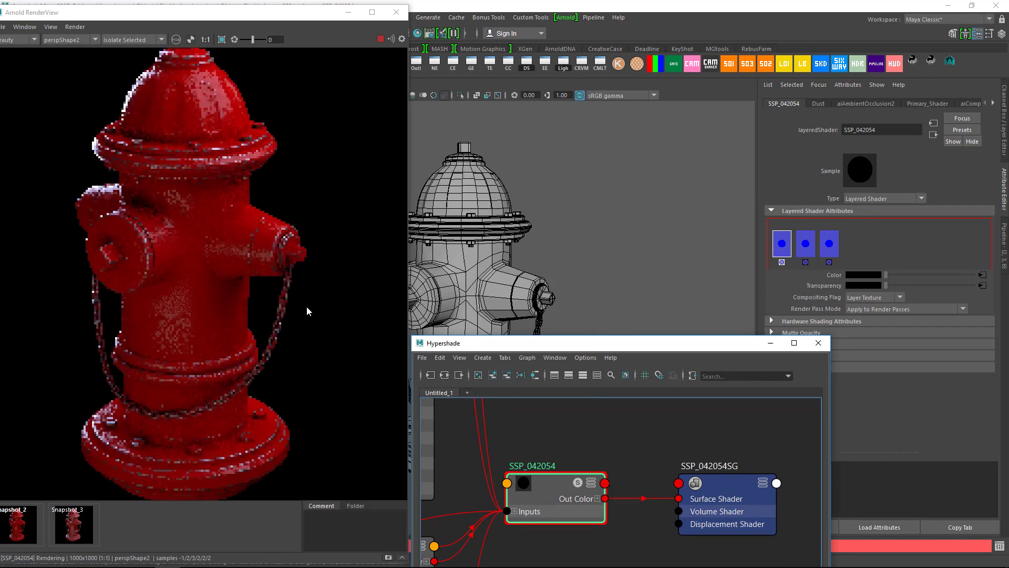
Graph the shader's input and output connections and set the aiCurvature2 node's radius to 0
click(444, 375)
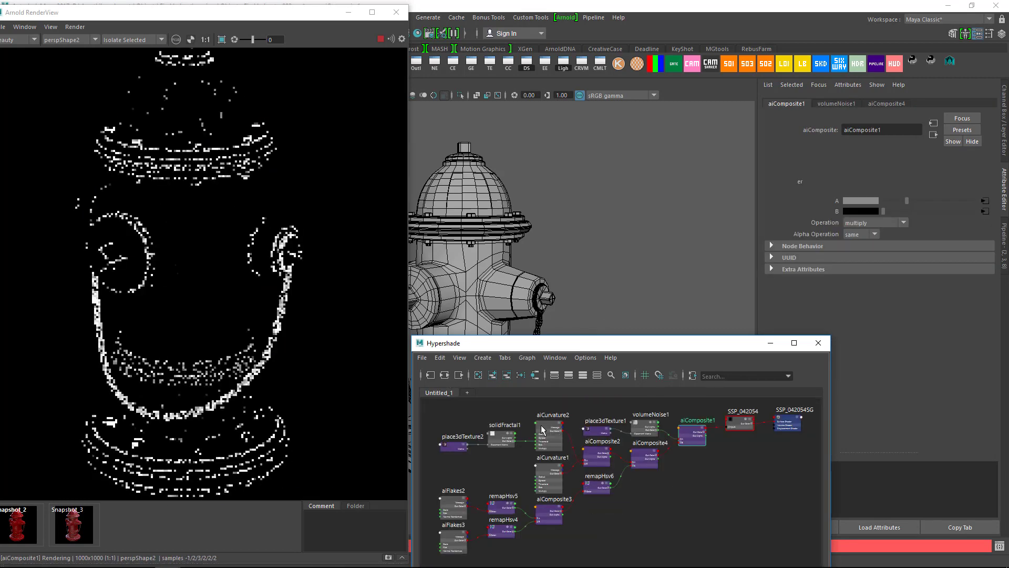
click(540, 425)
drag(874, 235, 775, 164)
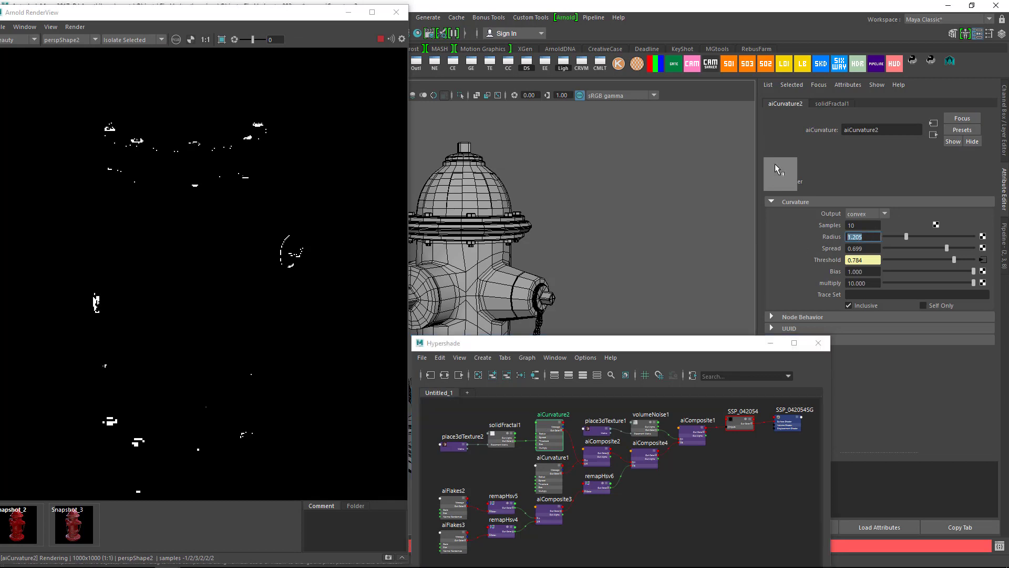
text(0)
key(Return)
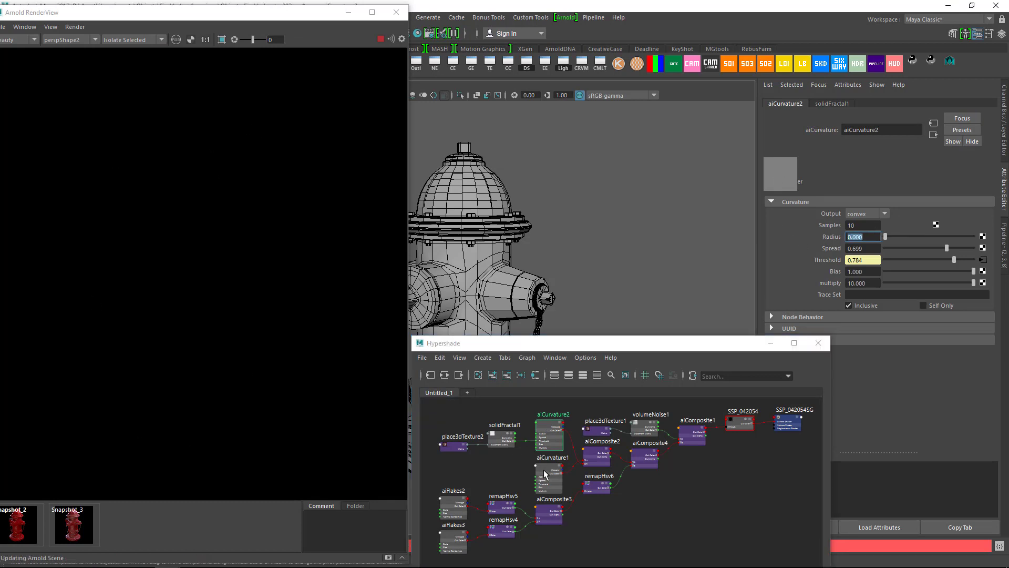
Set the aiCurvature1 node's radius to 0
click(543, 469)
text(0)
key(Return)
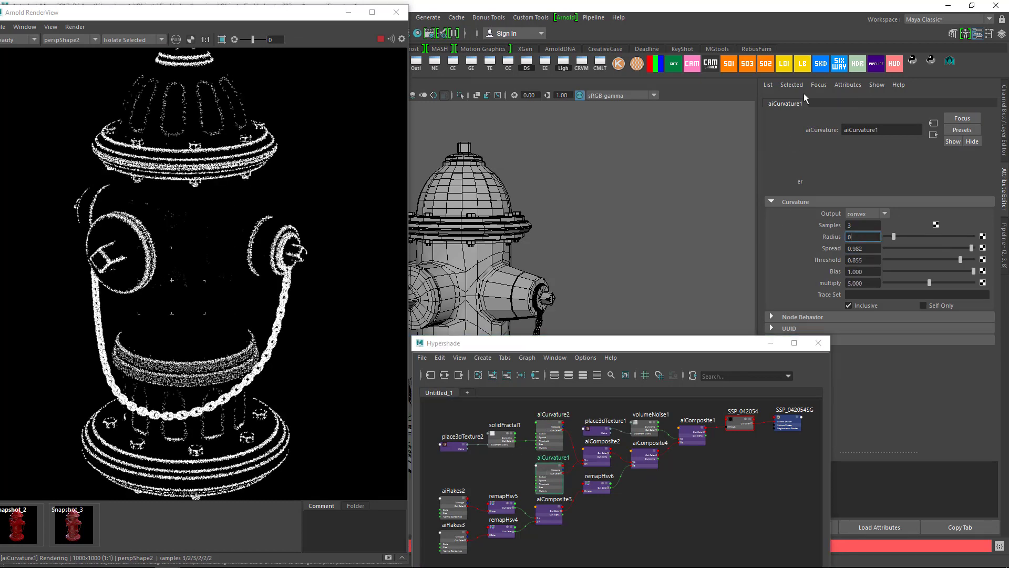
Render the hydrant with the isolated SSP_042054 shader and display the snapshot of the clean red result
alt+middle_drag(734, 425, 666, 435)
click(666, 435)
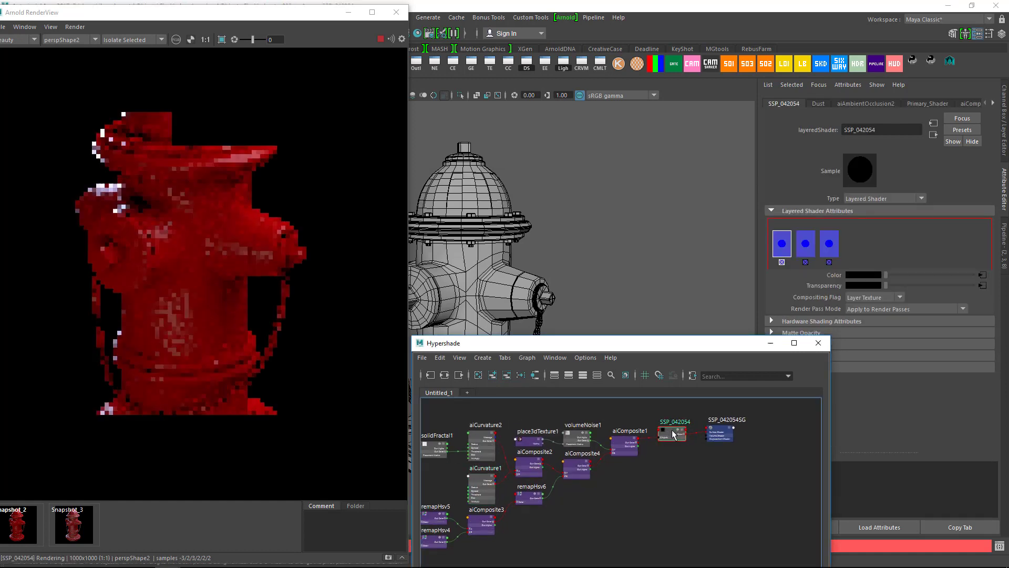
drag(127, 500, 126, 561)
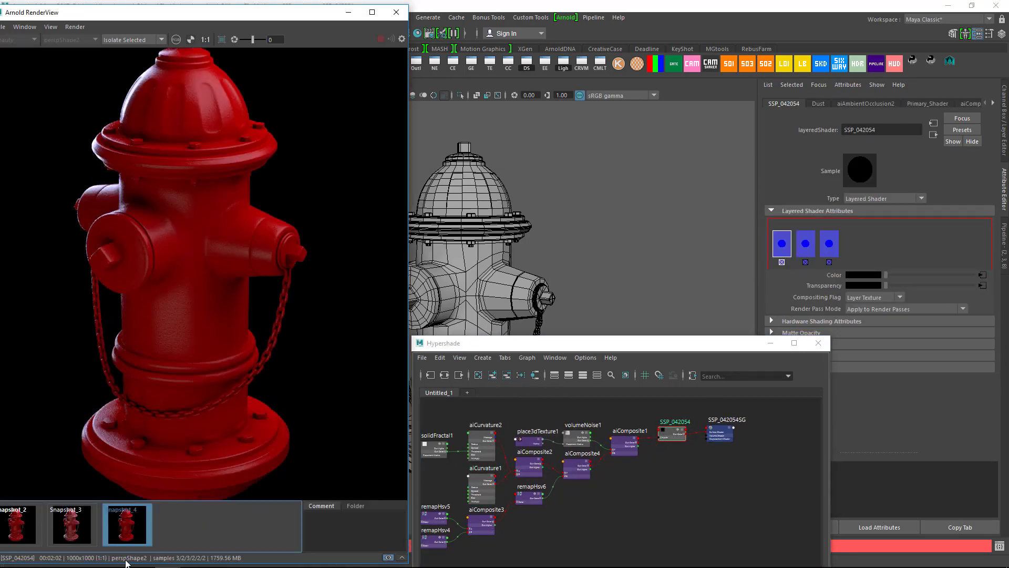
Compare Snapshot_2, Snapshot_3 and Snapshot_4 of the hydrant in the Arnold RenderView
click(74, 539)
click(21, 532)
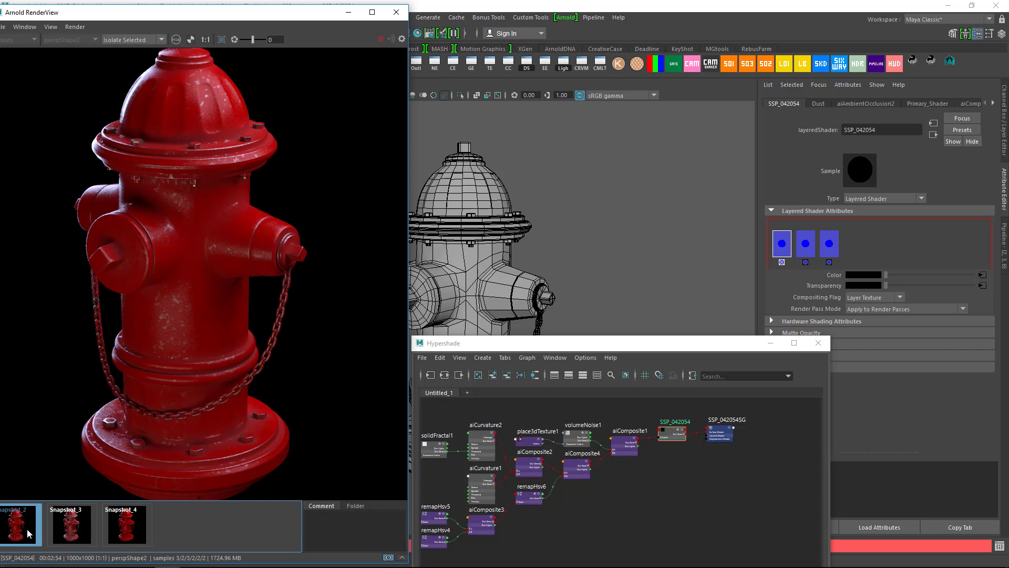
click(76, 527)
click(146, 536)
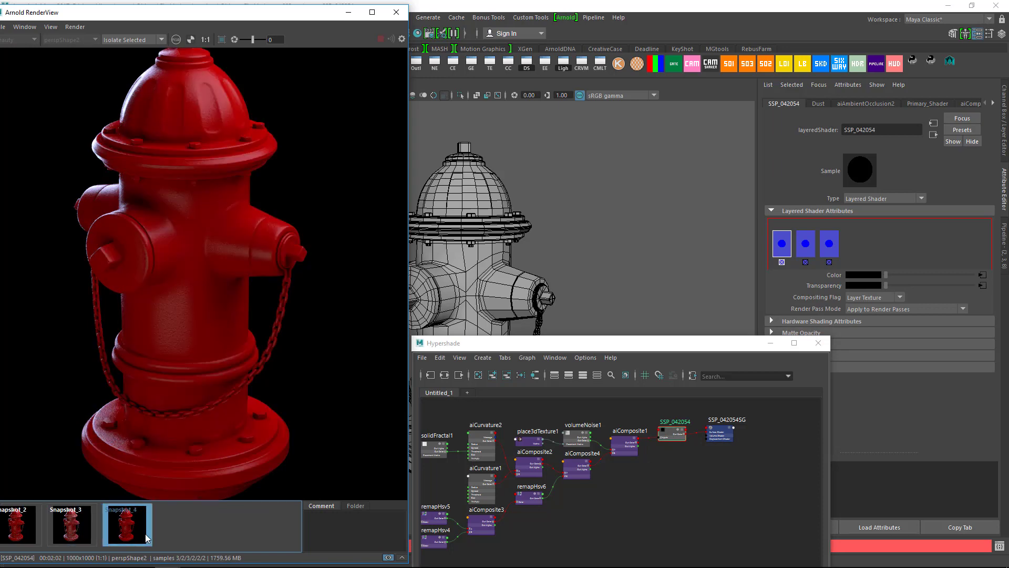